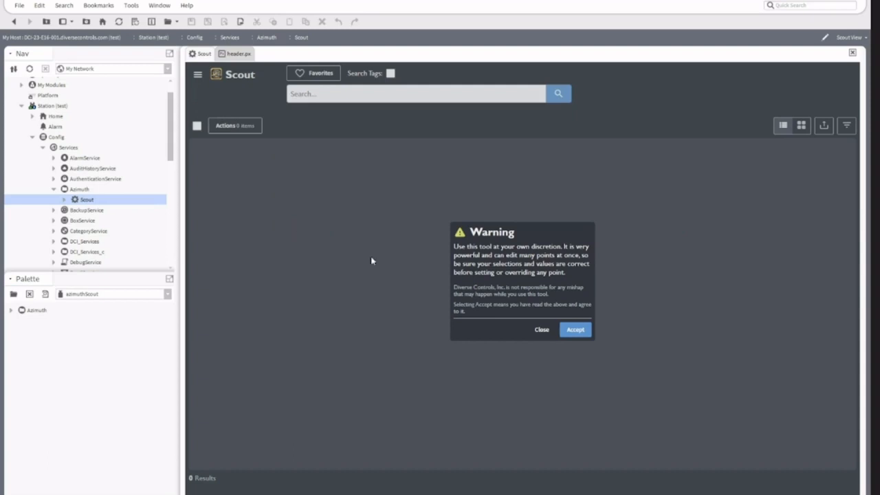
# Step: Accept Scout's usage warning and open the station's Home view
pyautogui.click(579, 330)
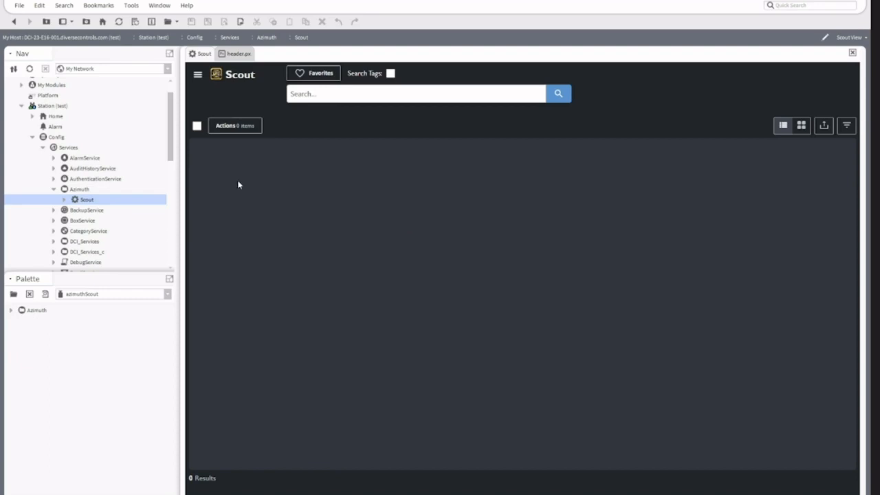
pyautogui.doubleClick(56, 119)
# Step: Expand the station's Files, Azimuth and Scout folders and select Azimuth_Scout_Shortcut.px
pyautogui.scroll(-6, 88, 220)
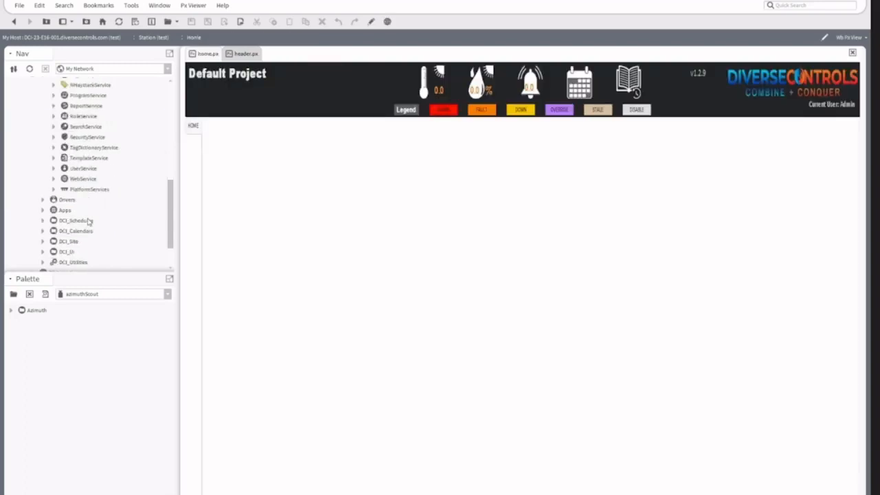
pyautogui.click(35, 241)
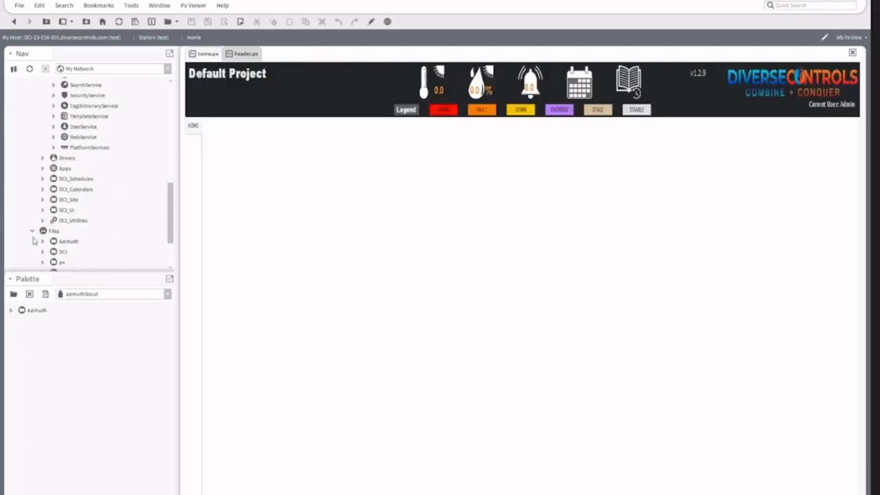
pyautogui.click(43, 241)
pyautogui.click(54, 252)
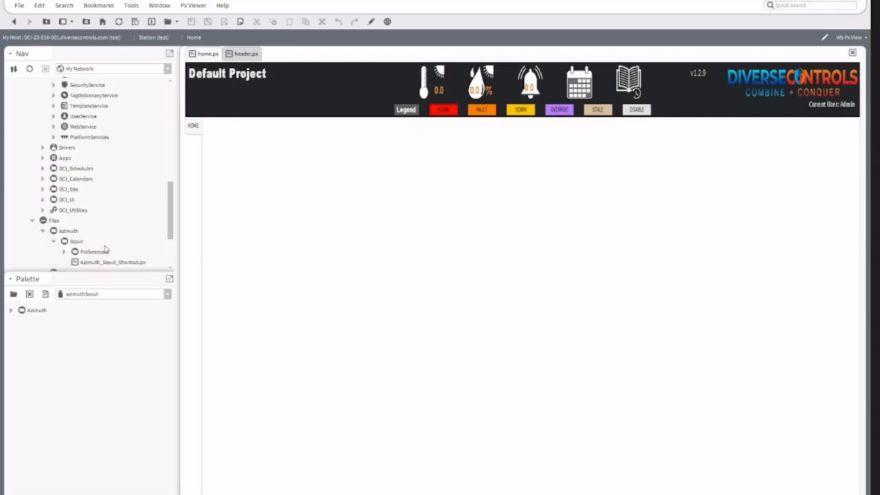
pyautogui.click(110, 264)
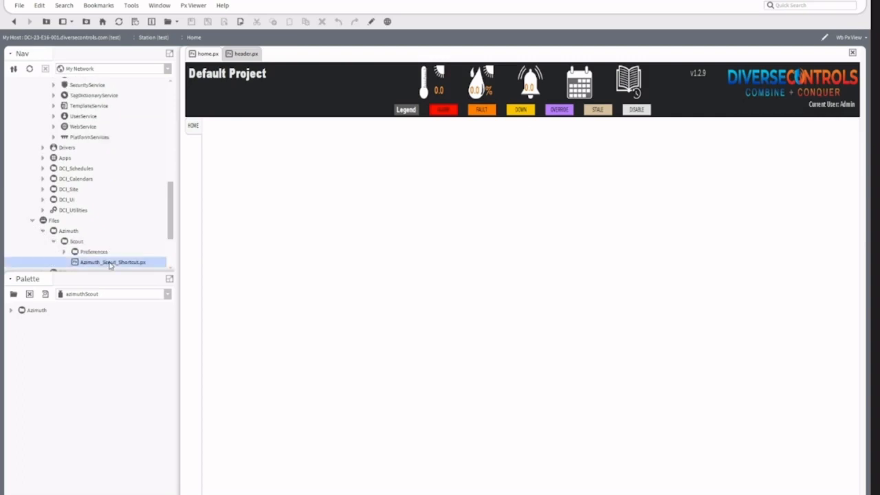
# Step: Open header.px for editing and place Azimuth_Scout_Shortcut.px in the header between the project title and the thermometer icon
pyautogui.click(246, 54)
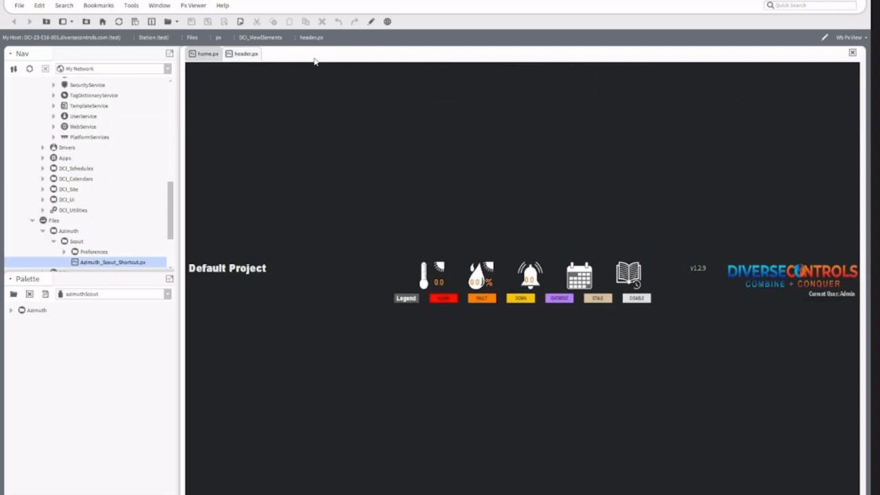
pyautogui.click(370, 21)
pyautogui.moveTo(112, 262)
pyautogui.mouseDown()
pyautogui.moveTo(268, 255)
pyautogui.moveTo(284, 263)
pyautogui.mouseUp()
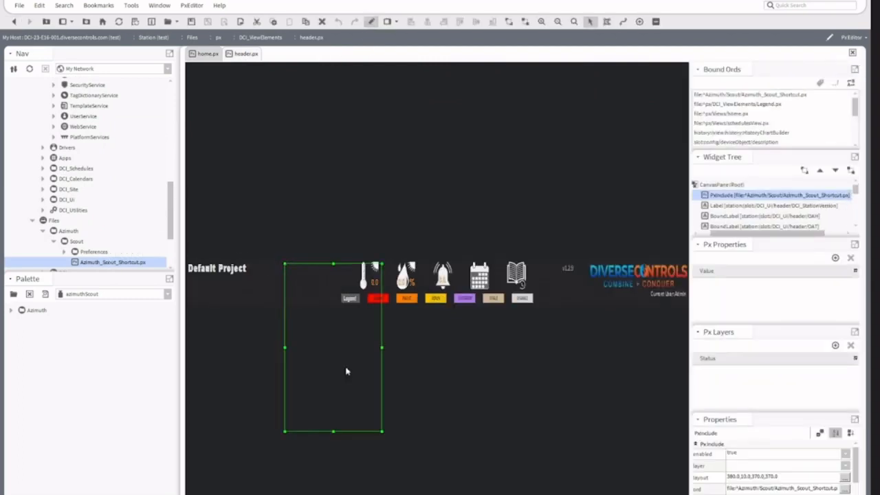
# Step: Shrink the placed Scout shortcut to about 100 by 60 so it fits the header, and leave edit mode
pyautogui.click(383, 435)
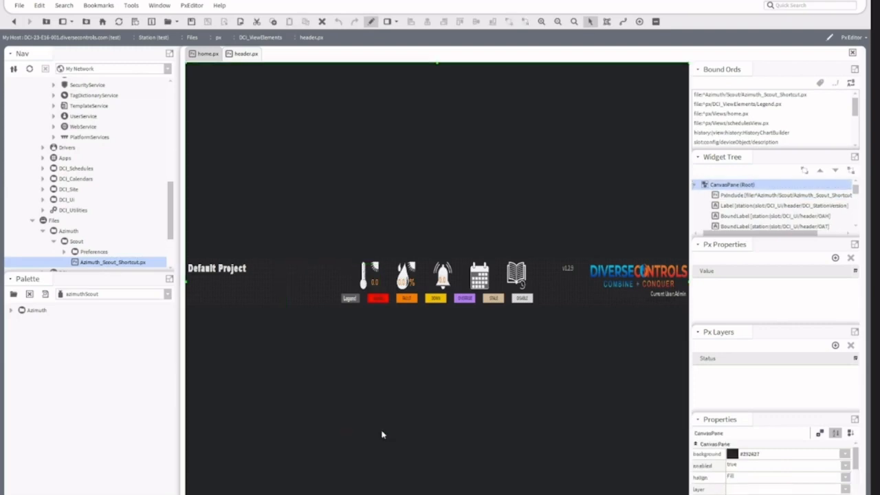
pyautogui.click(334, 275)
pyautogui.moveTo(382, 432); pyautogui.dragTo(313, 277)
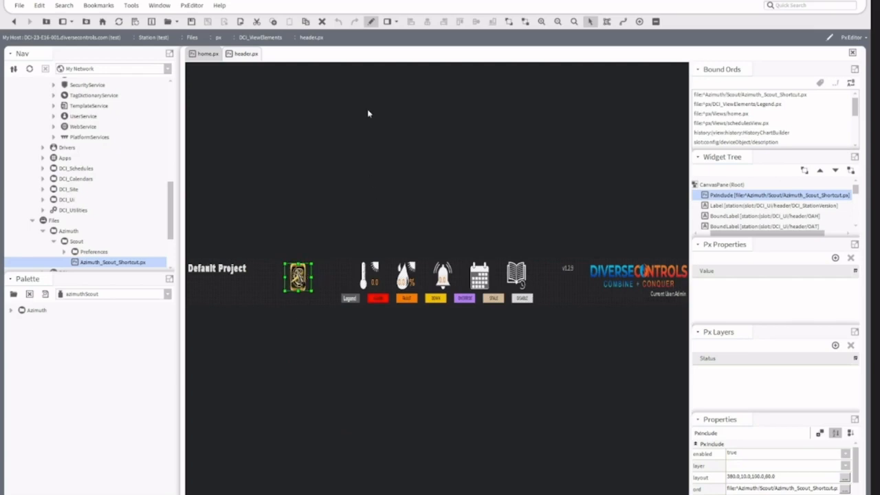
pyautogui.click(373, 22)
# Step: Refresh the home.px view and open Scout through the new shortcut icon in its header
pyautogui.click(204, 55)
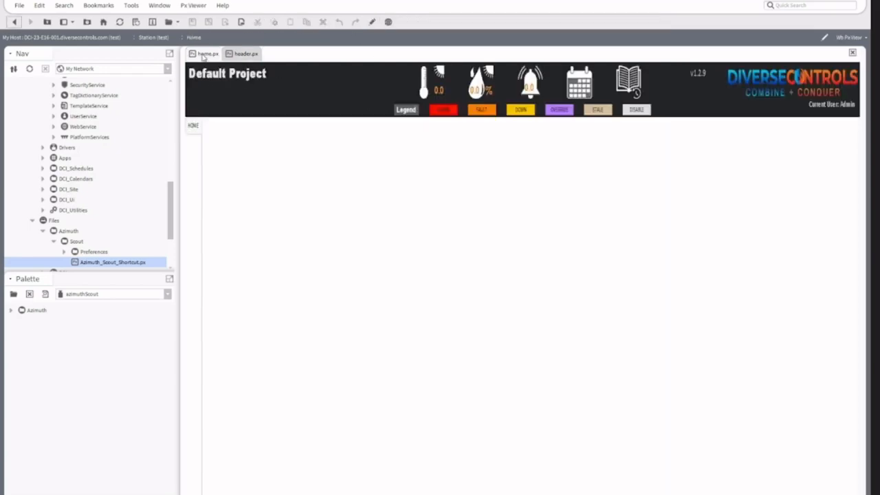
pyautogui.click(119, 21)
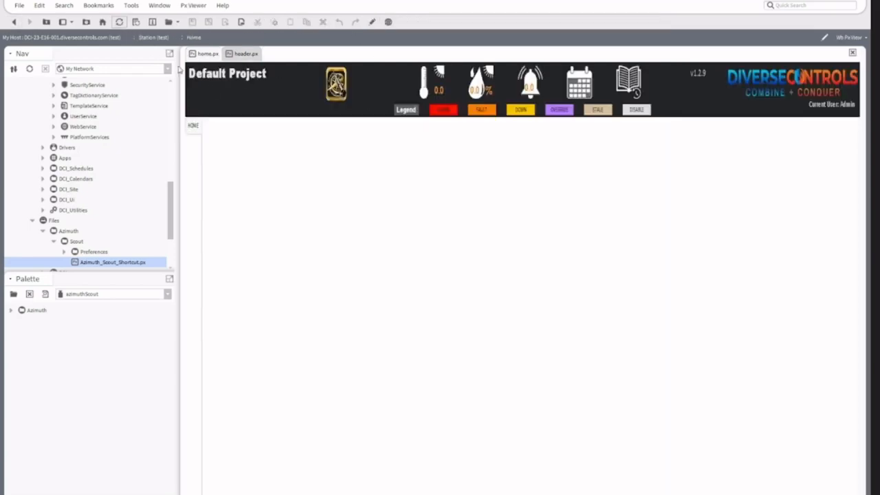
pyautogui.click(339, 84)
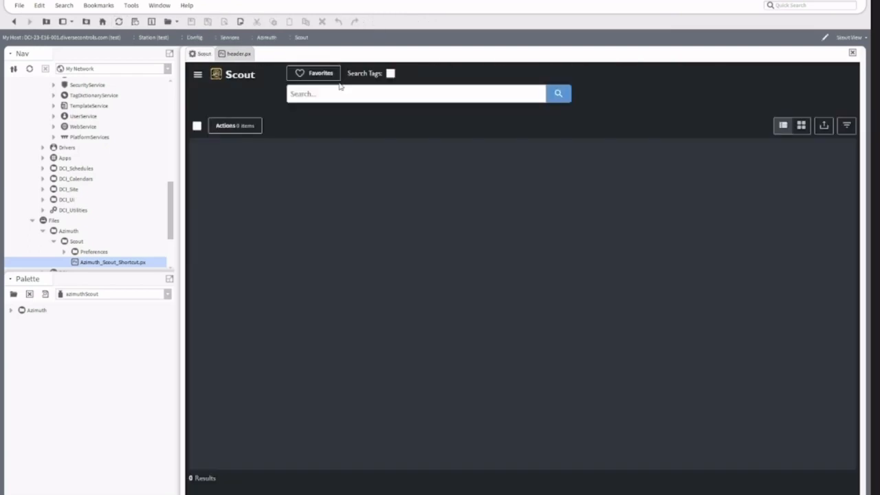
# Step: Collapse the station's Files and Services branches in the navigation tree
pyautogui.click(33, 221)
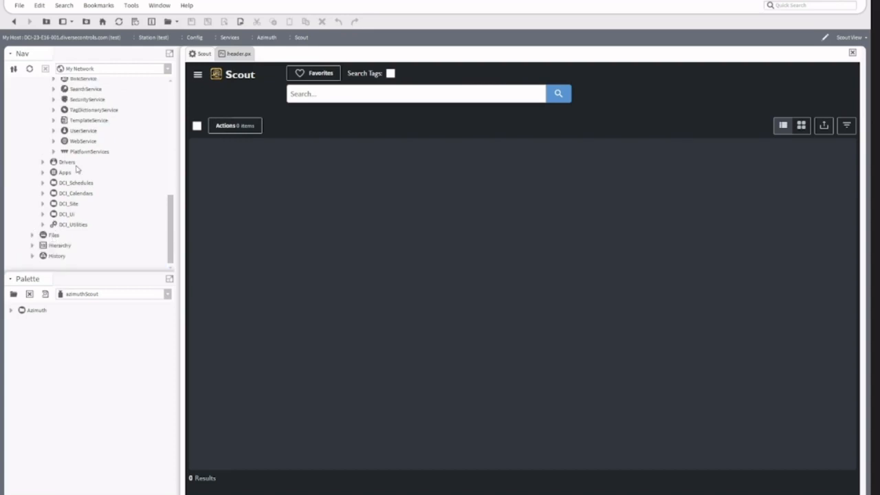
pyautogui.scroll(5, 77, 169)
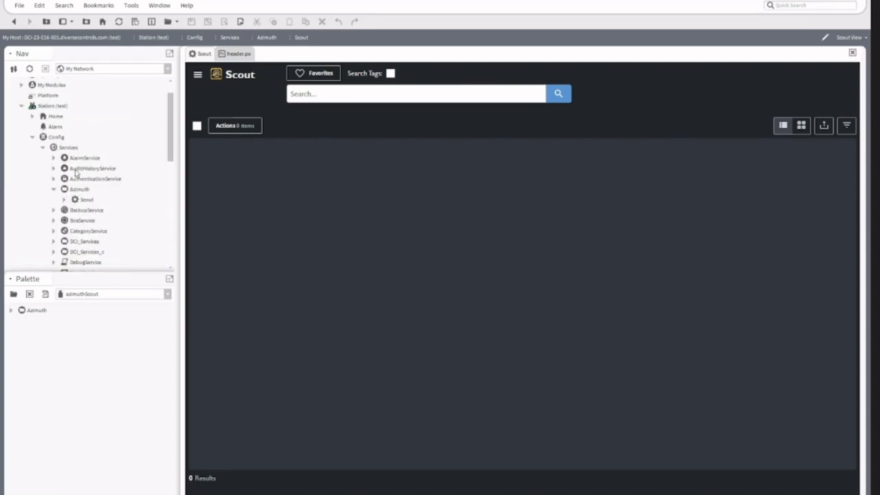
pyautogui.click(43, 147)
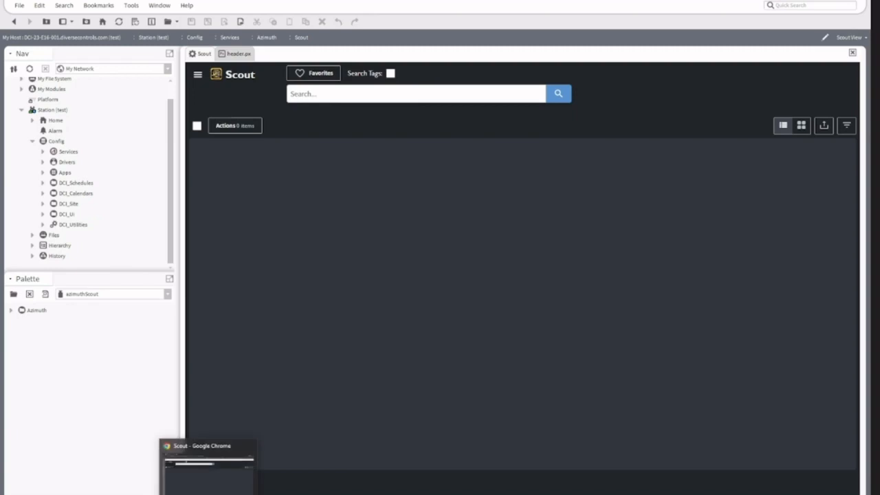
# Step: Switch to the Scout page in Google Chrome and search the points for "dam"
pyautogui.click(207, 493)
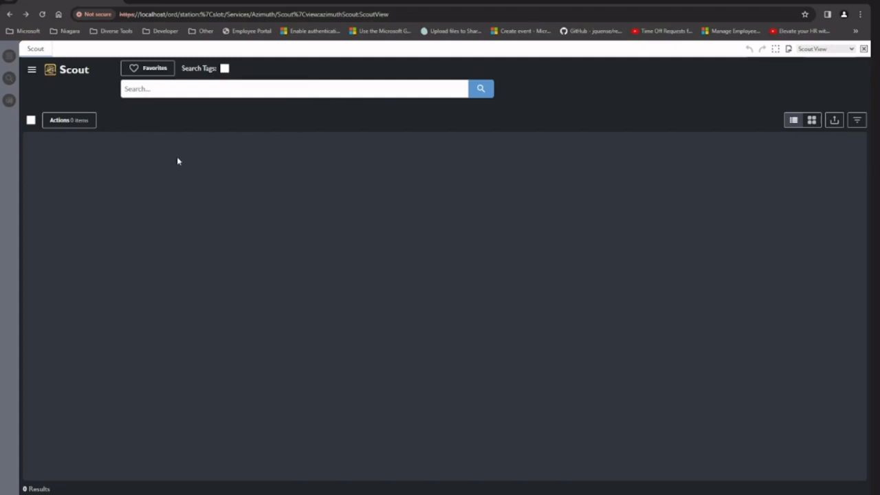
pyautogui.click(194, 89)
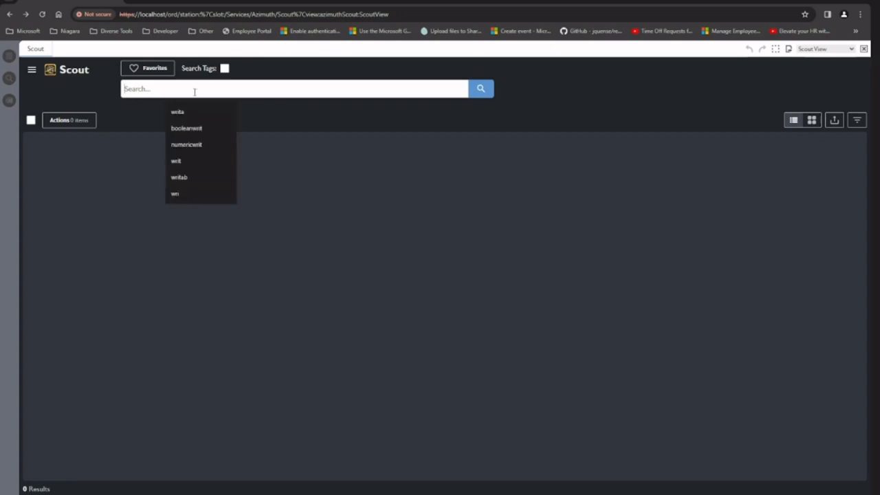
pyautogui.click(153, 133)
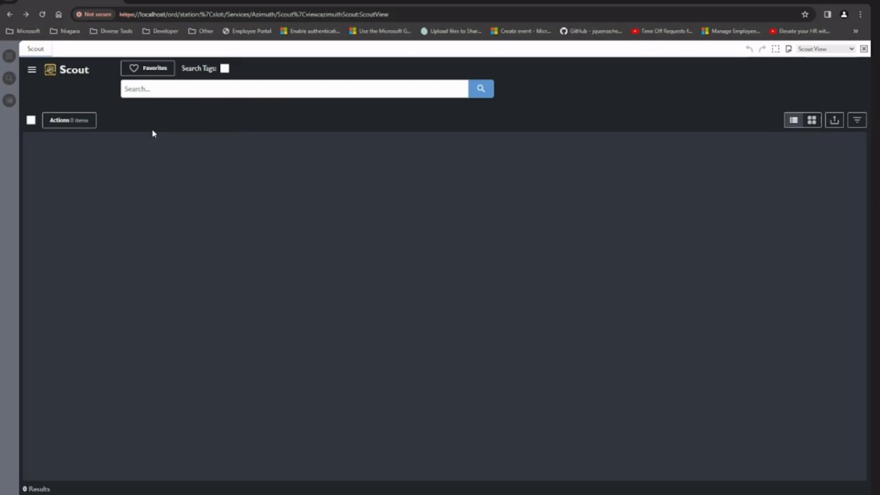
pyautogui.click(165, 94)
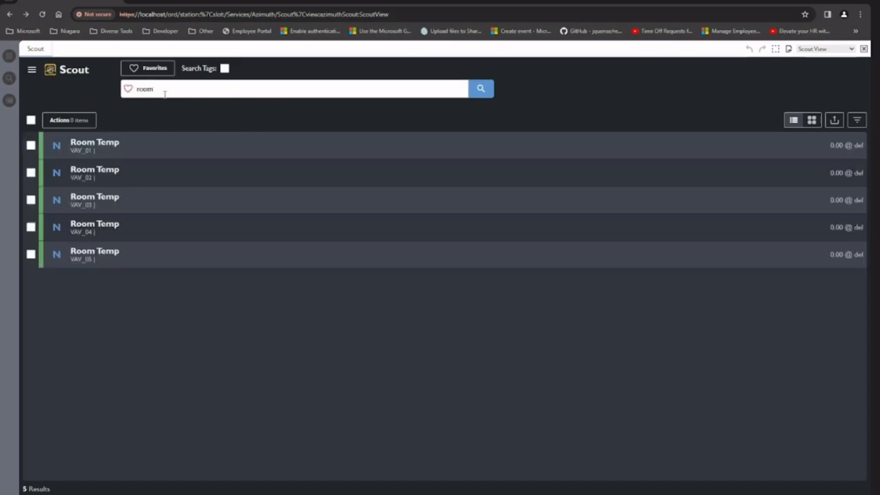
pyautogui.press('BackSpace')
pyautogui.press('BackSpace')
pyautogui.press('BackSpace')
pyautogui.press('BackSpace')
pyautogui.write('dan')
pyautogui.press('Return')
# Step: Replace the search term with "fan" and run the point search
pyautogui.press('BackSpace')
pyautogui.press('BackSpace')
pyautogui.press('BackSpace')
pyautogui.write('fan')
pyautogui.press('Return')
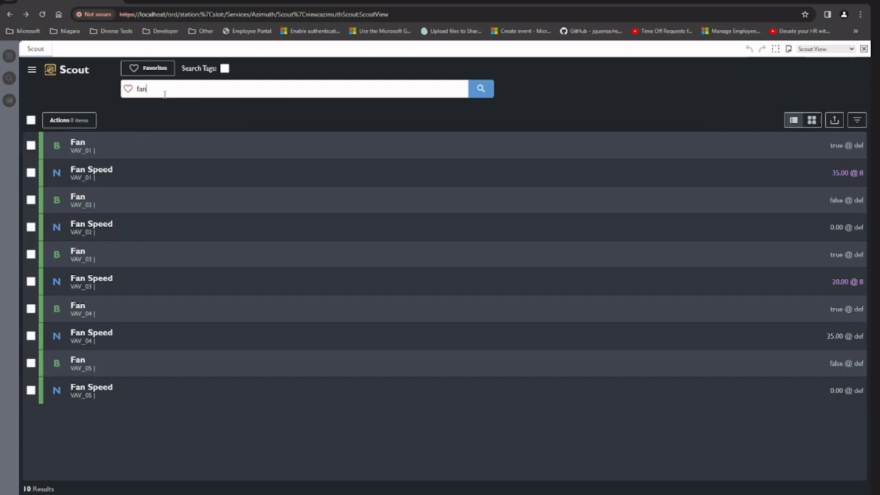
# Step: Search the points for damp instead
pyautogui.press('BackSpace')
pyautogui.press('BackSpace')
pyautogui.press('BackSpace')
pyautogui.write('damp')
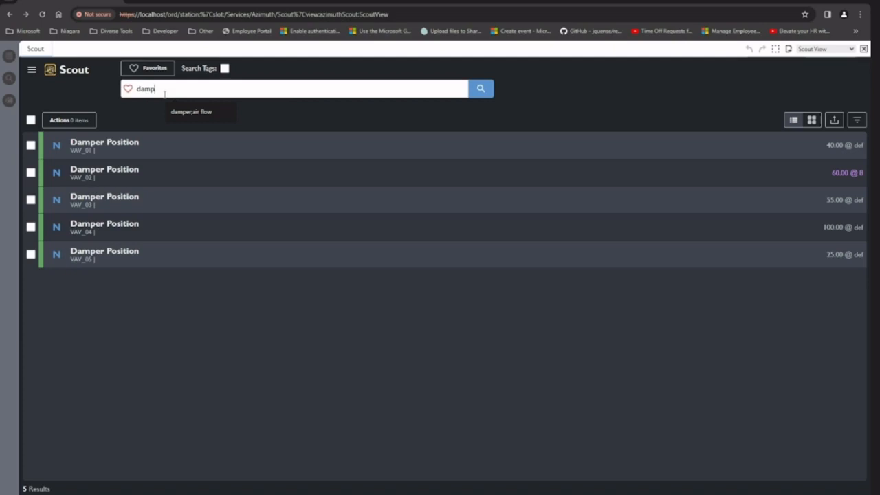
# Step: Search for the exact name "fan" in quotation marks, and extend the query to "fan";damp to cover both terms
pyautogui.press('BackSpace')
pyautogui.press('BackSpace')
pyautogui.press('BackSpace')
pyautogui.press('BackSpace')
pyautogui.write('*fan*')
pyautogui.press('Return')
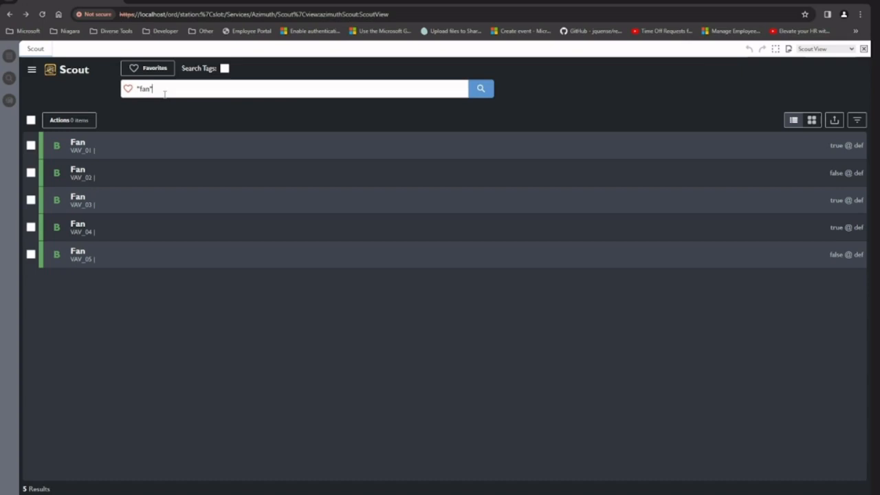
pyautogui.write(';damp')
pyautogui.press('Return')
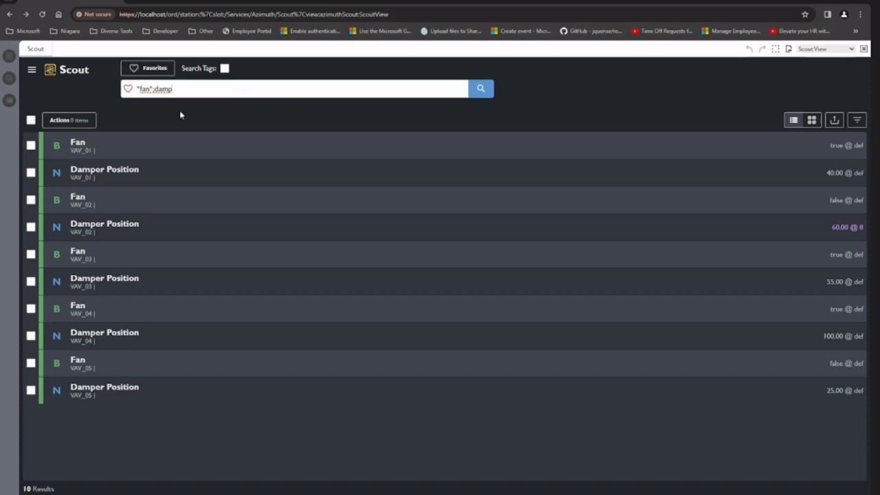
# Step: Run a wildcard point search for ef * st
pyautogui.press('BackSpace')
pyautogui.press('BackSpace')
pyautogui.press('BackSpace')
pyautogui.press('BackSpace')
pyautogui.press('BackSpace')
pyautogui.press('BackSpace')
pyautogui.press('BackSpace')
pyautogui.press('BackSpace')
pyautogui.press('BackSpace')
pyautogui.press('BackSpace')
pyautogui.write('ef* st')
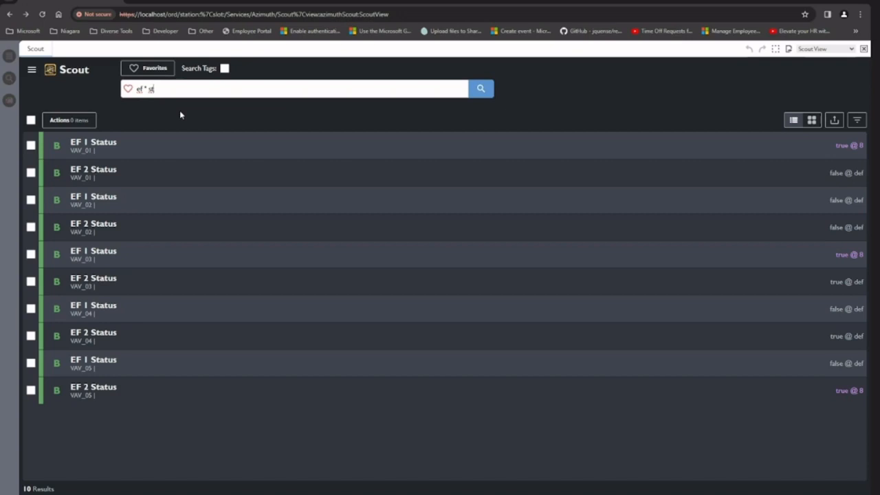
# Step: Clear the search term and browse the full list of points
pyautogui.press('BackSpace')
pyautogui.press('BackSpace')
pyautogui.press('BackSpace')
pyautogui.press('BackSpace')
pyautogui.press('BackSpace')
pyautogui.press('BackSpace')
pyautogui.press('BackSpace')
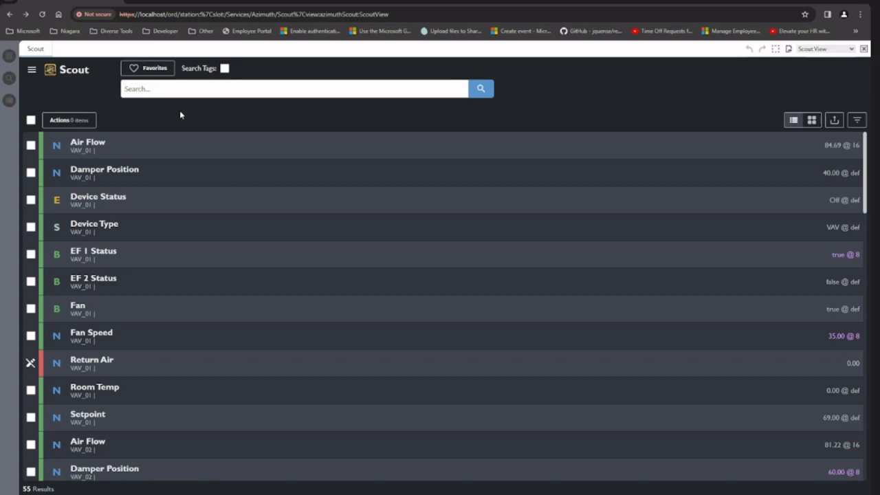
pyautogui.scroll(-3, 195, 213)
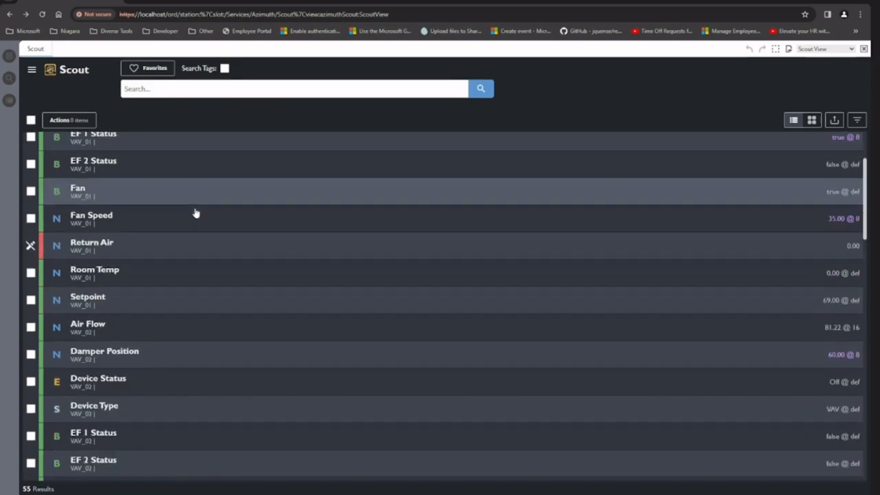
pyautogui.scroll(-2, 195, 214)
pyautogui.scroll(4, 195, 213)
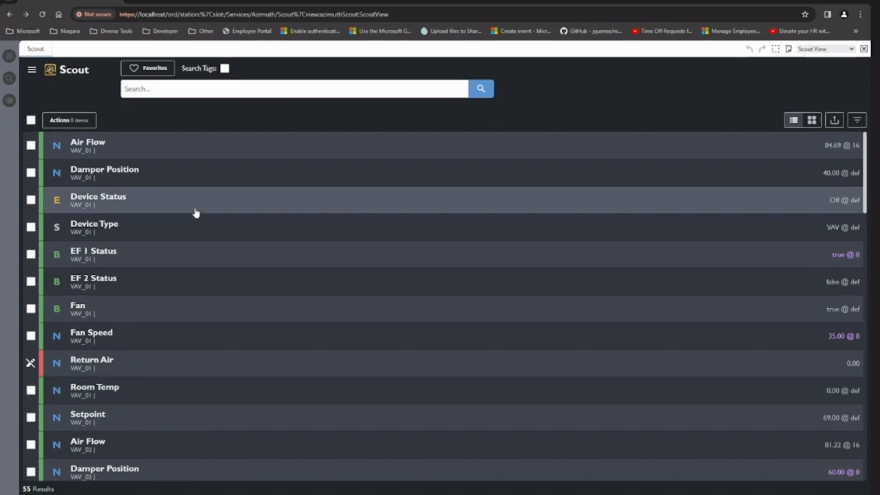
# Step: Search for points with the fault status using the term fault
pyautogui.click(184, 87)
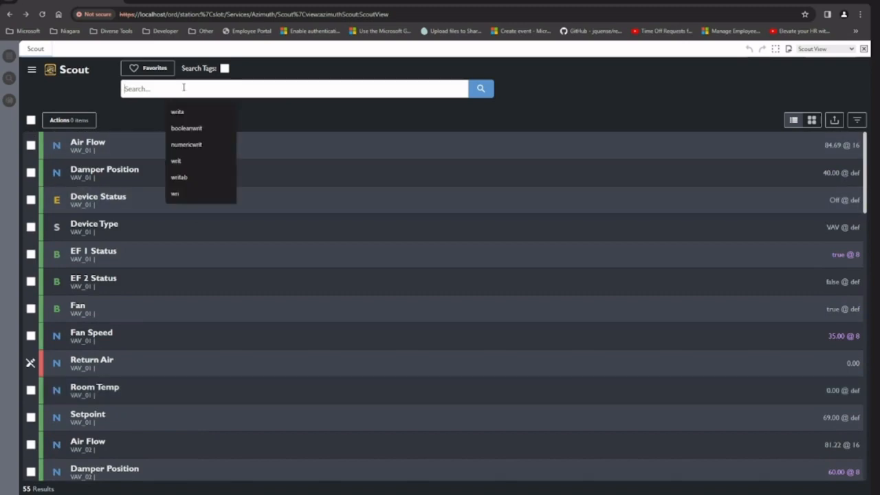
pyautogui.write('fault')
pyautogui.press('Return')
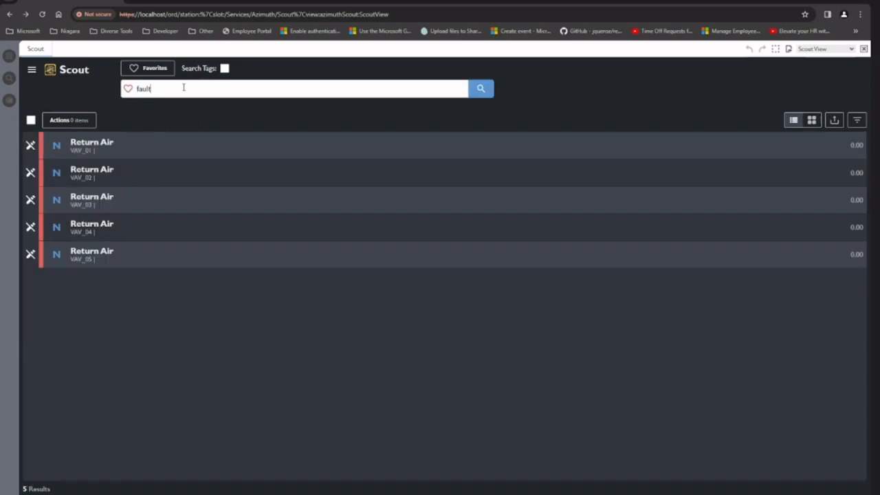
# Step: Replace the status search with overridden and run it
pyautogui.press('BackSpace')
pyautogui.press('BackSpace')
pyautogui.press('BackSpace')
pyautogui.press('BackSpace')
pyautogui.press('BackSpace')
pyautogui.write('overridden')
pyautogui.press('Return')
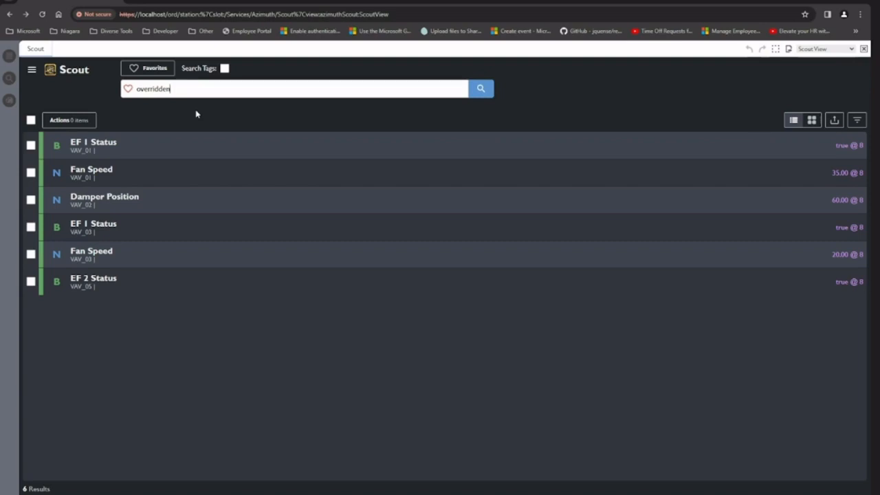
# Step: Enable tag searching and search for the tag n:point
pyautogui.click(224, 68)
pyautogui.moveTo(209, 88); pyautogui.dragTo(121, 94)
pyautogui.write('n:point')
pyautogui.press('Return')
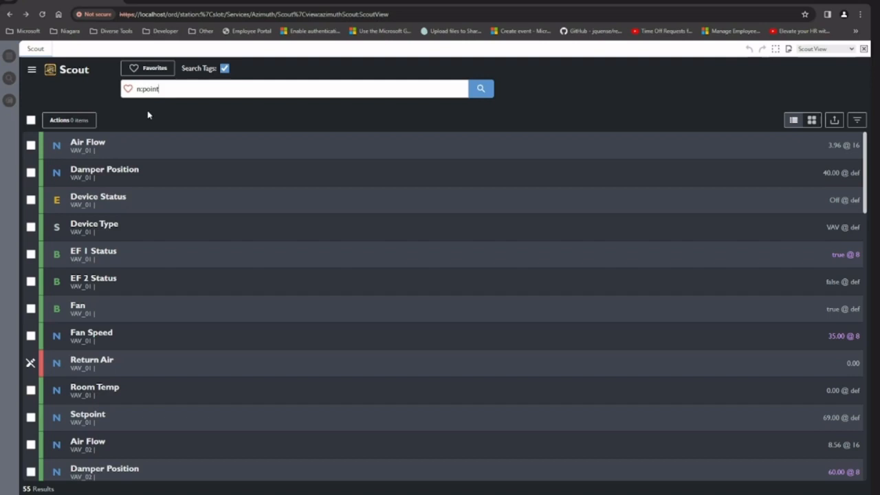
# Step: Disable tag searching and clear the n:point search term
pyautogui.click(208, 70)
pyautogui.tripleClick(196, 84)
pyautogui.press('BackSpace')
# Step: Select the VAV_01 points Air Flow, Damper Position and Device Status together and open the actions available for them
pyautogui.click(31, 145)
pyautogui.keyDown('shift'); pyautogui.click(31, 200); pyautogui.keyUp('shift')
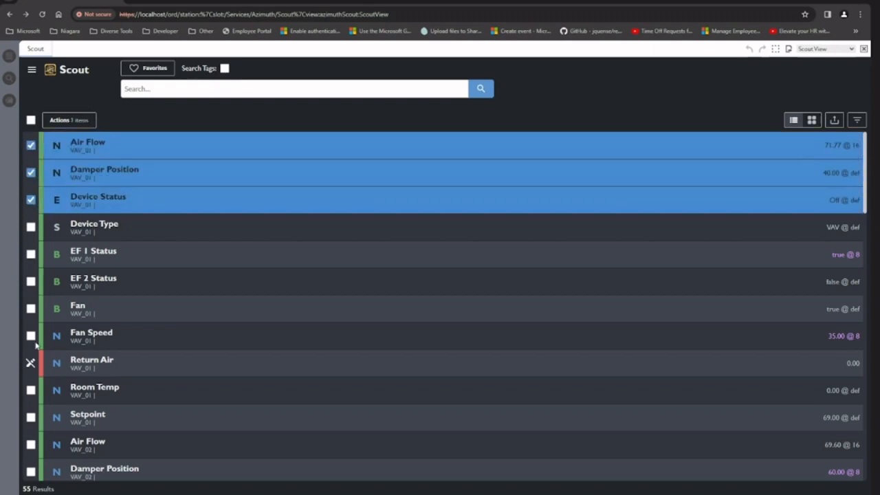
pyautogui.moveTo(30, 372)
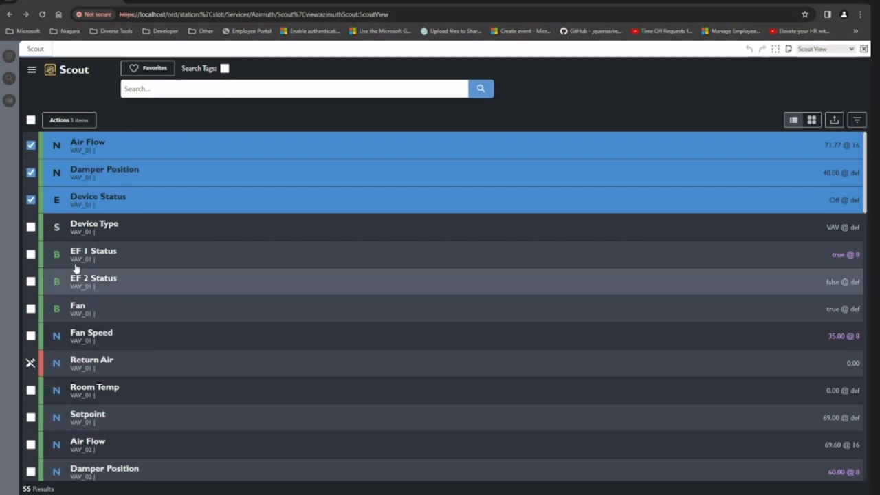
pyautogui.rightClick(146, 180)
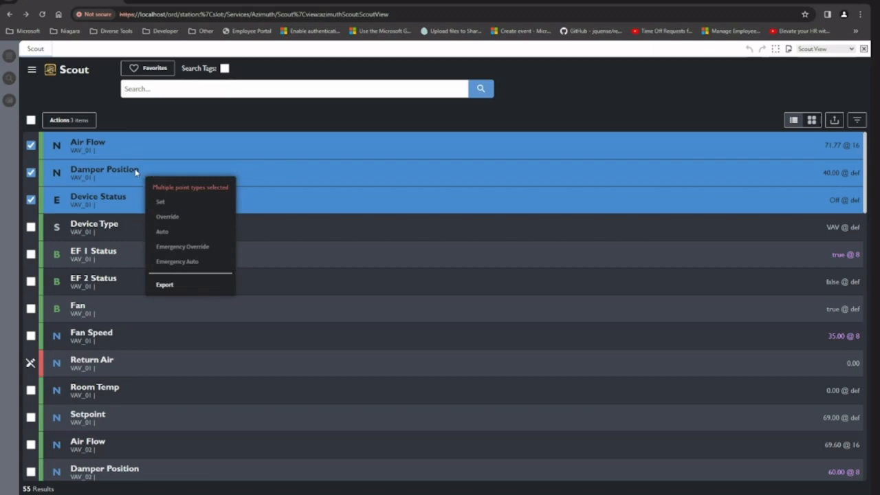
# Step: Switch to the iPhone SE-sized view of Scout and examine its point list and the actions offered for VAV_01 Room Temp and Fan
pyautogui.click(134, 171)
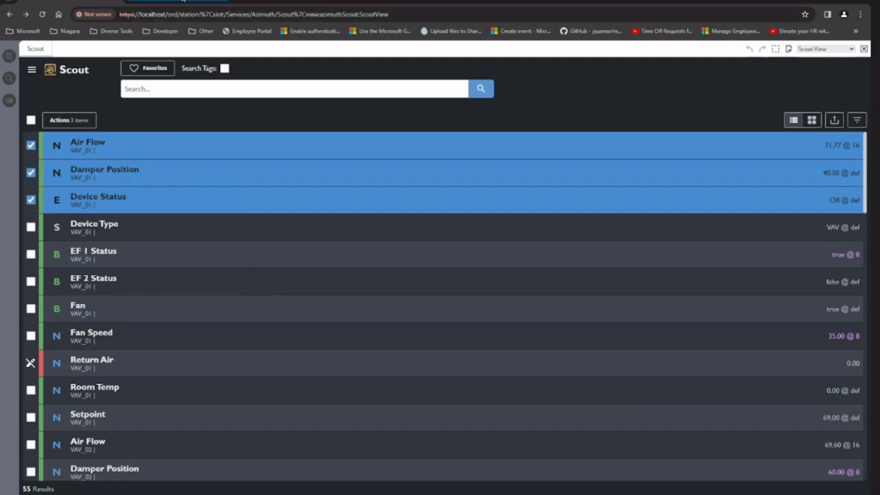
pyautogui.hotkey('ctrl', 'shift', 'i')
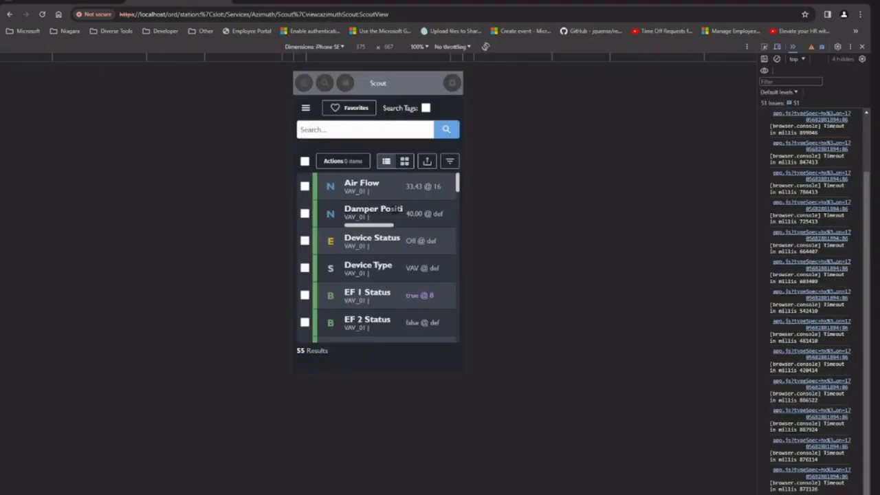
pyautogui.scroll(-4, 379, 240)
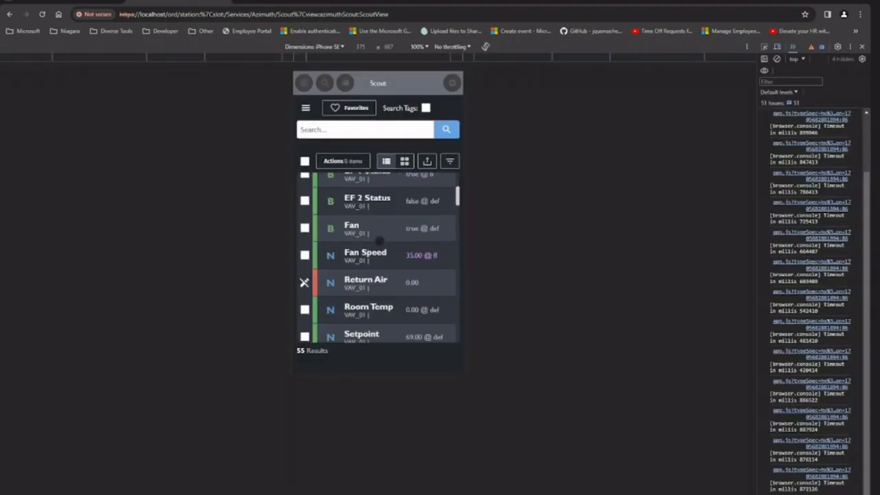
pyautogui.scroll(2, 378, 241)
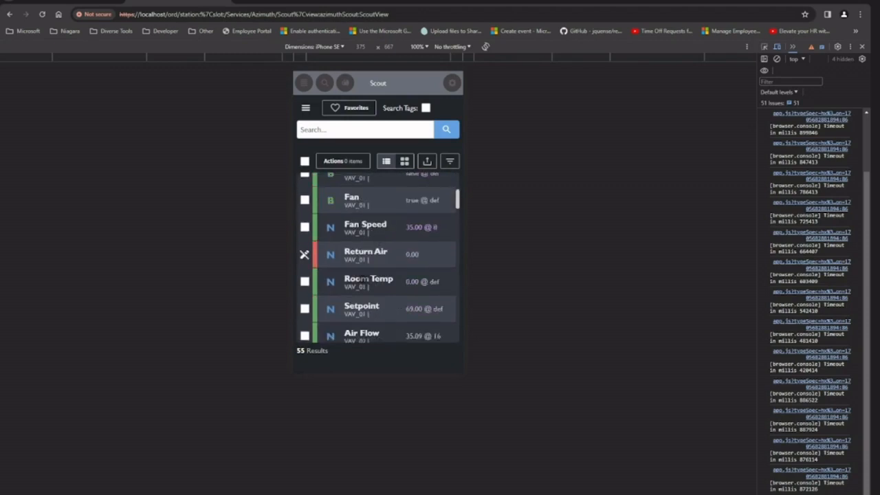
pyautogui.click(363, 279)
pyautogui.rightClick(363, 278)
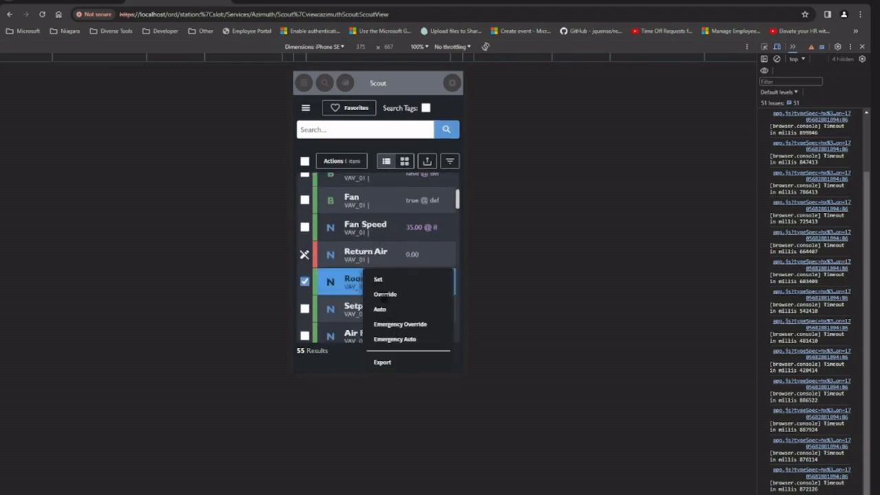
pyautogui.scroll(2, 364, 219)
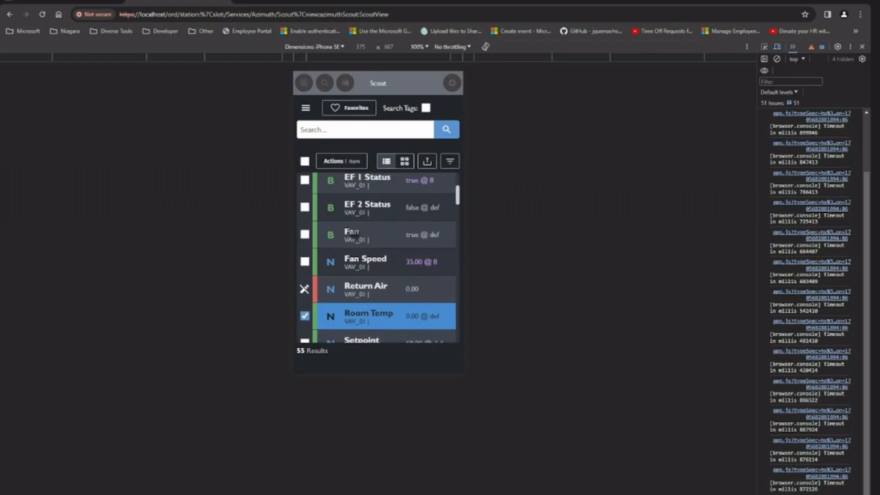
pyautogui.rightClick(352, 232)
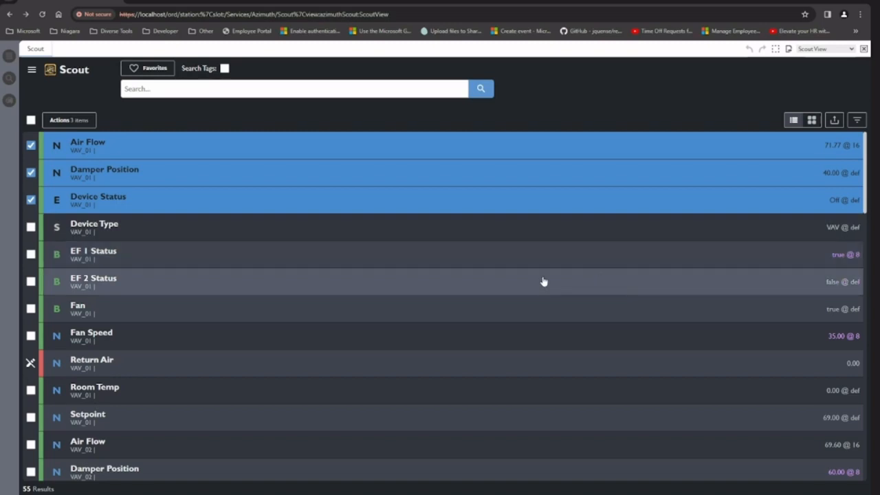
# Step: Add the VAV_01 points EF 1 Status, EF 2 Status, Fan, Fan Speed, Room Temp and Setpoint to the selection in the full-size Scout view
pyautogui.click(487, 264)
pyautogui.click(481, 289)
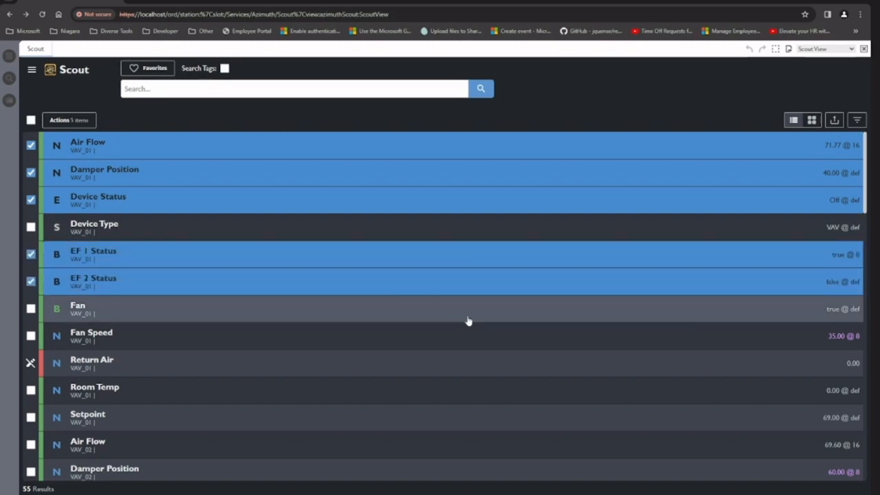
pyautogui.keyDown('shift'); pyautogui.click(443, 418); pyautogui.keyUp('shift')
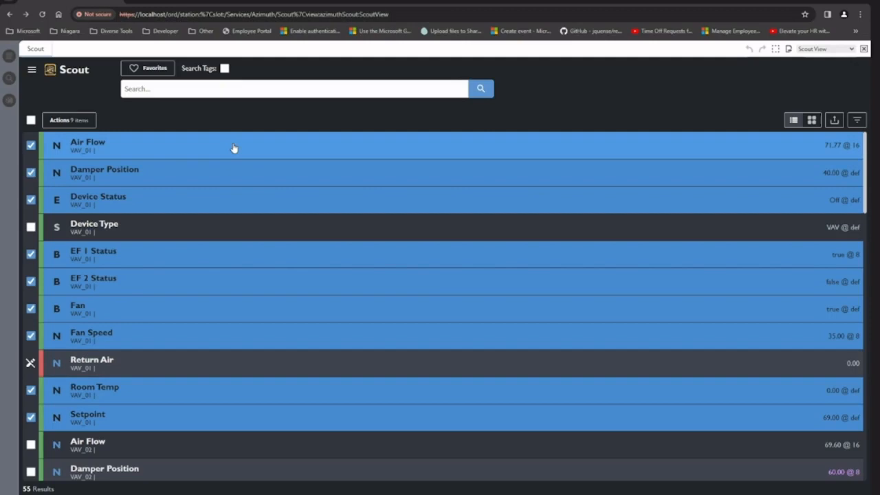
# Step: View the VAV_01 Air Flow point's property sheet, and return to Scout to list all points with an empty search
pyautogui.click(234, 149)
pyautogui.doubleClick(227, 153)
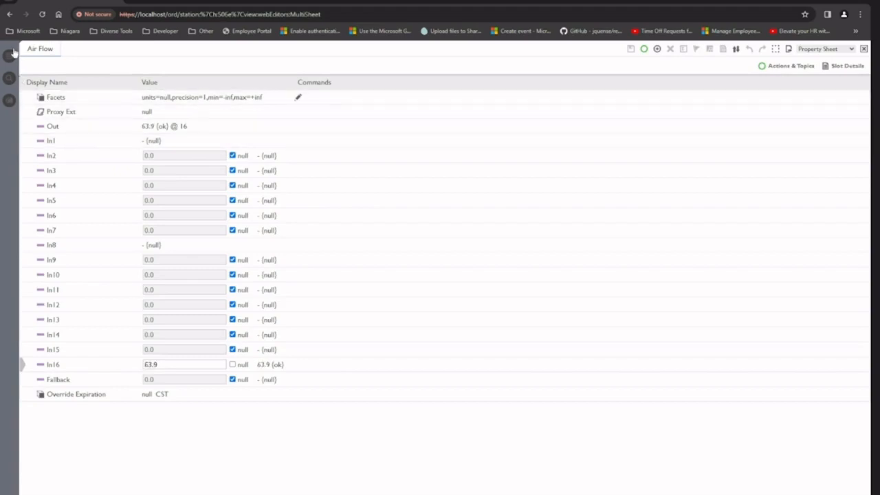
pyautogui.click(9, 15)
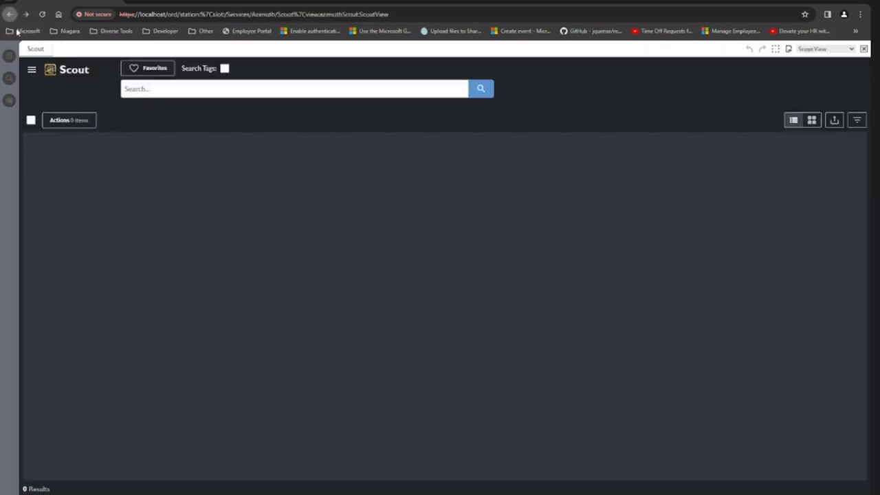
pyautogui.click(481, 96)
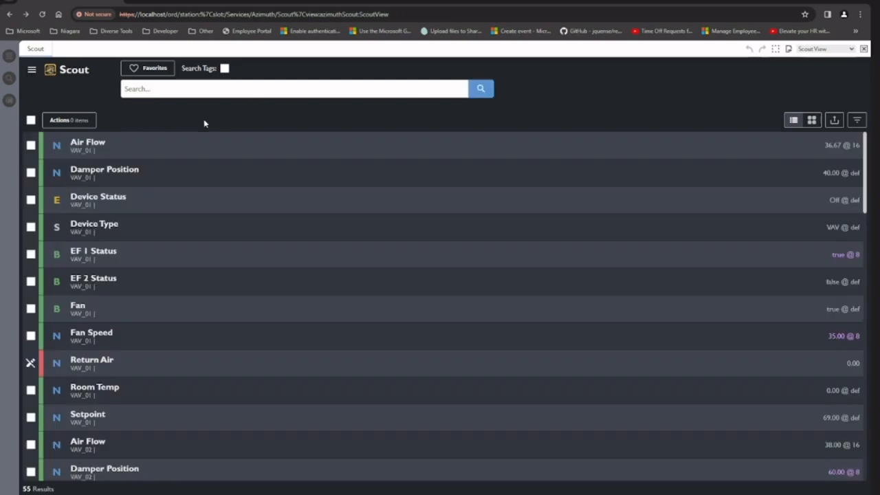
# Step: Select all listed points at once and clear the whole selection again
pyautogui.click(30, 121)
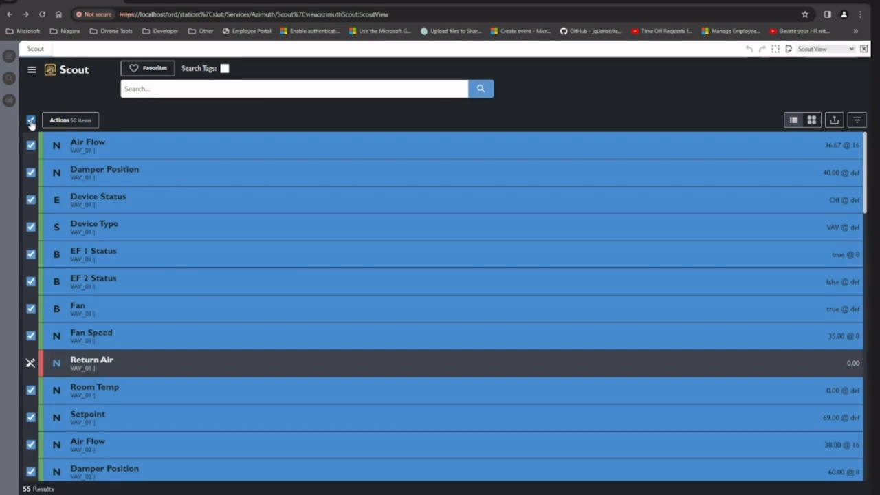
pyautogui.click(30, 121)
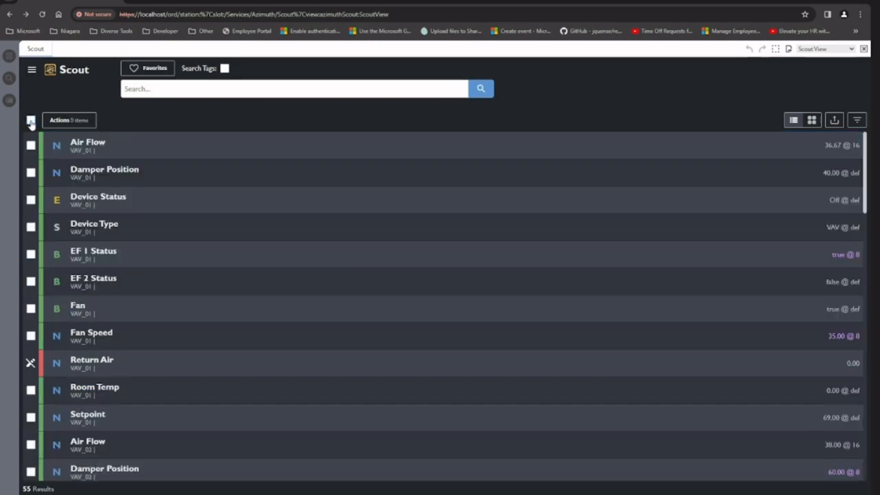
# Step: Examine the available actions with no points selected and with only VAV_01 Air Flow selected
pyautogui.click(80, 125)
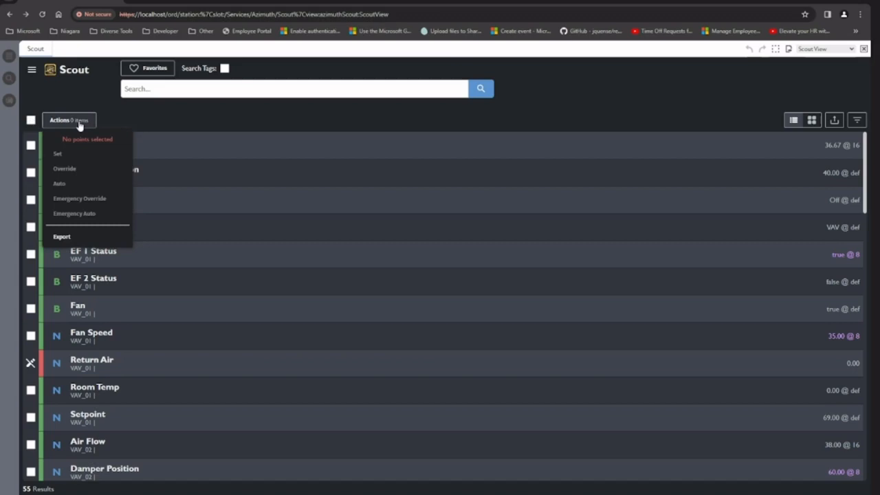
pyautogui.click(118, 149)
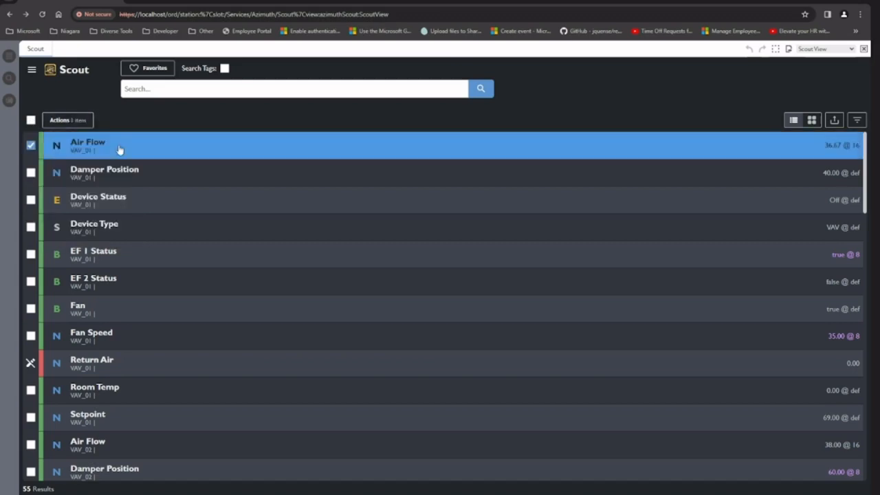
pyautogui.click(77, 123)
pyautogui.click(77, 122)
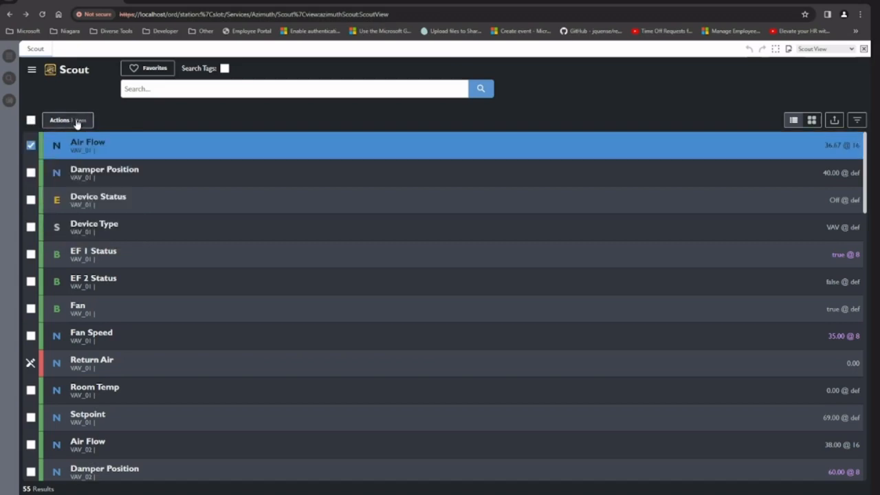
pyautogui.rightClick(135, 147)
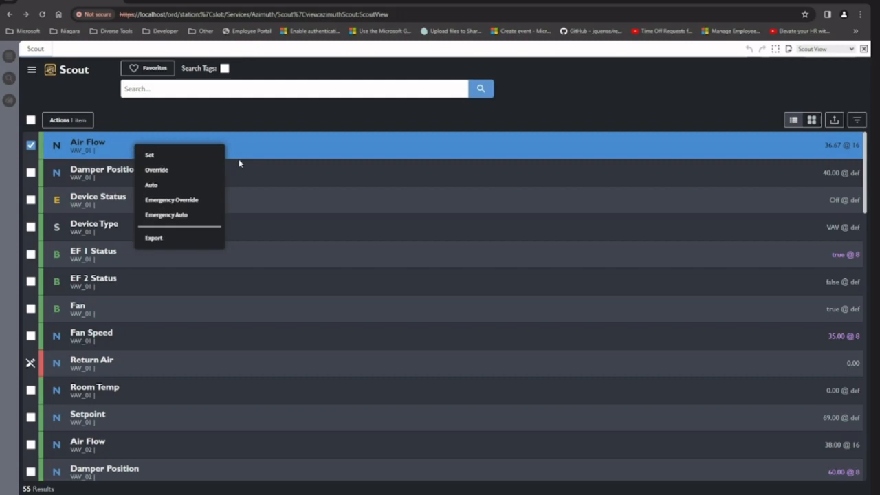
# Step: Add VAV_01 Device Status to the Air Flow selection and check the actions available for the two points together
pyautogui.click(31, 203)
pyautogui.click(31, 200)
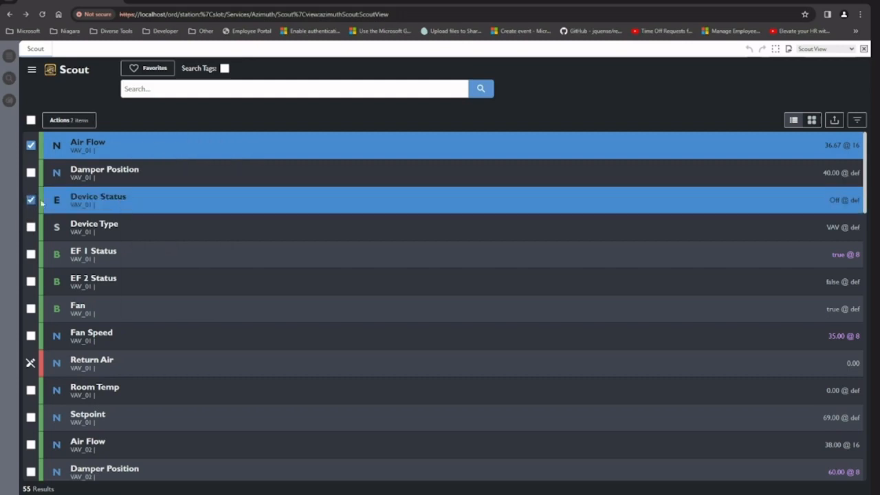
pyautogui.rightClick(120, 198)
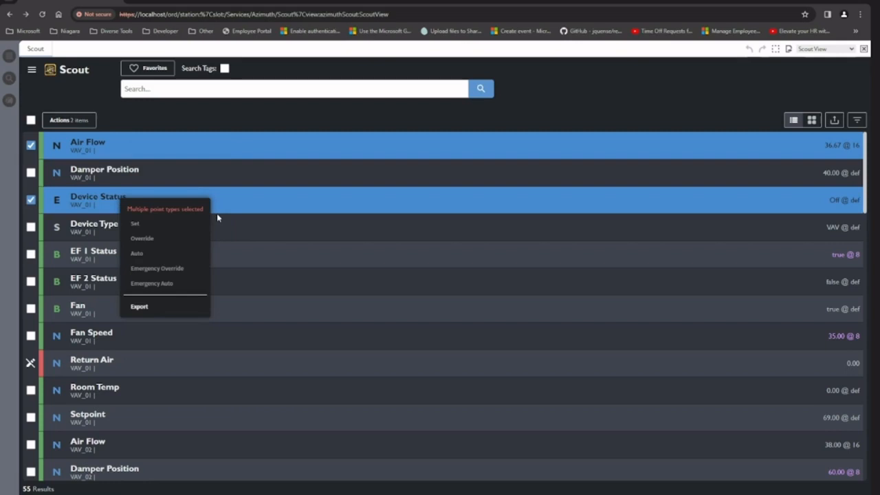
pyautogui.click(242, 151)
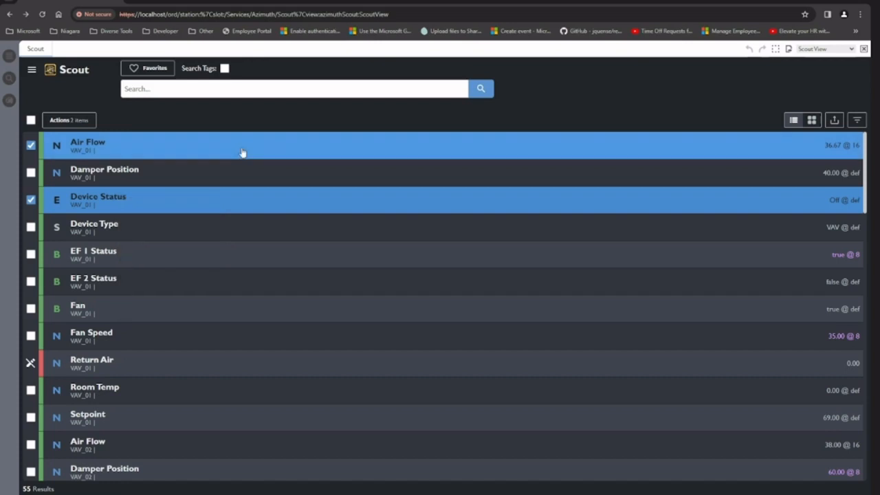
# Step: Select only VAV_01 Air Flow and override its value to 70 without entering an override duration
pyautogui.click(242, 152)
pyautogui.rightClick(232, 150)
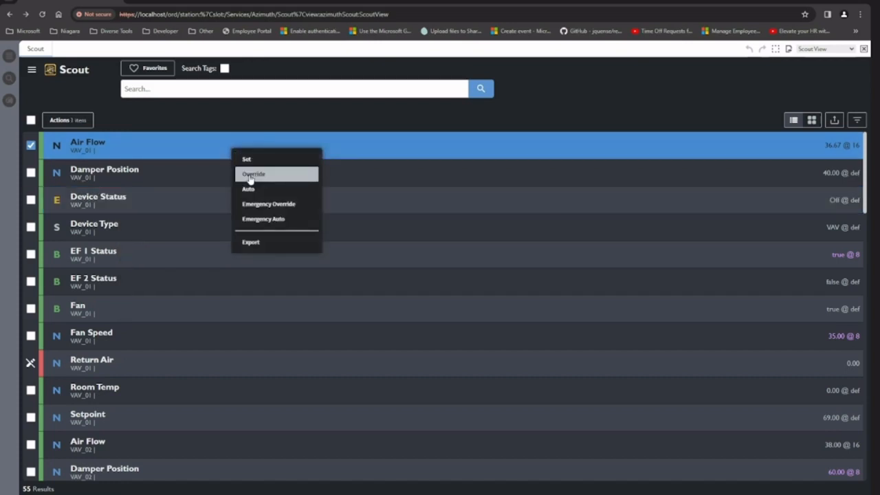
pyautogui.click(251, 175)
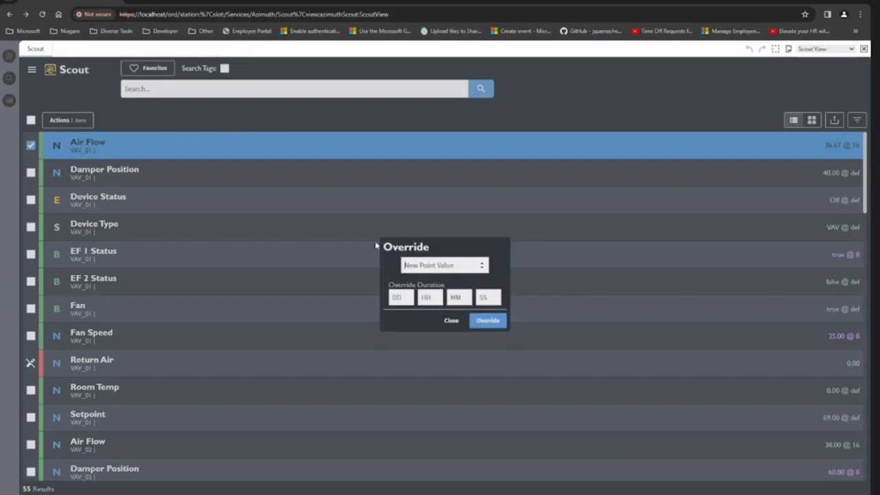
pyautogui.write('70')
pyautogui.press('Return')
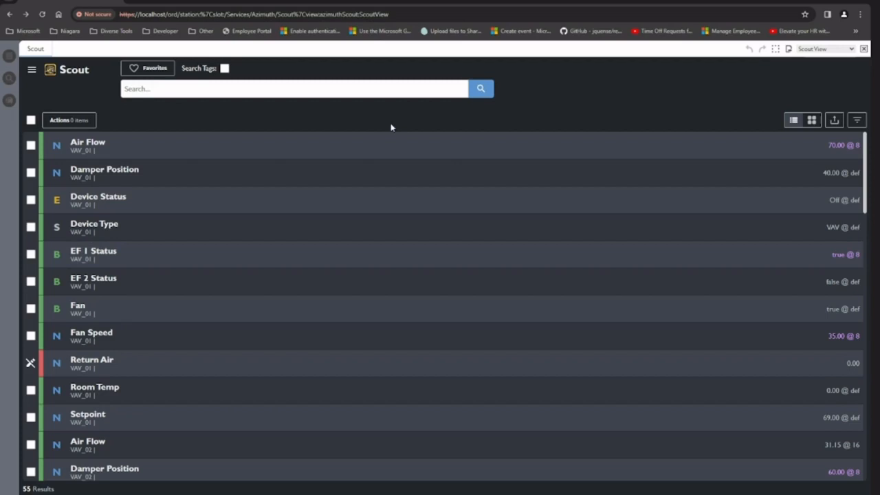
# Step: Return the VAV_01 Air Flow point to Auto
pyautogui.rightClick(386, 144)
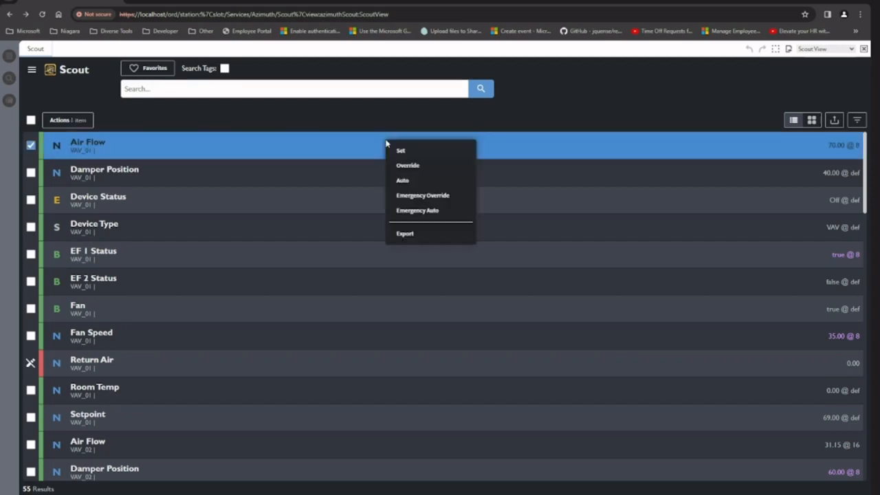
pyautogui.click(403, 180)
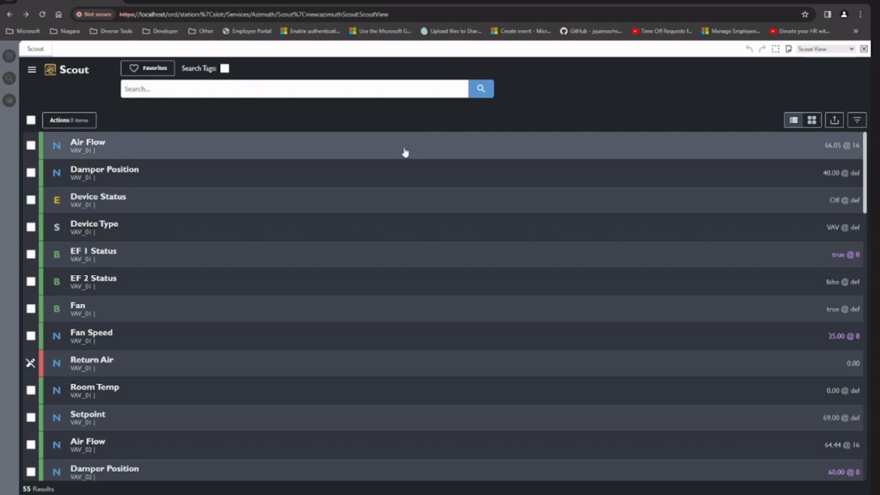
# Step: Open the export options with VAV_01 Air Flow selected, choose CSV as the format, and close them without exporting
pyautogui.rightClick(403, 148)
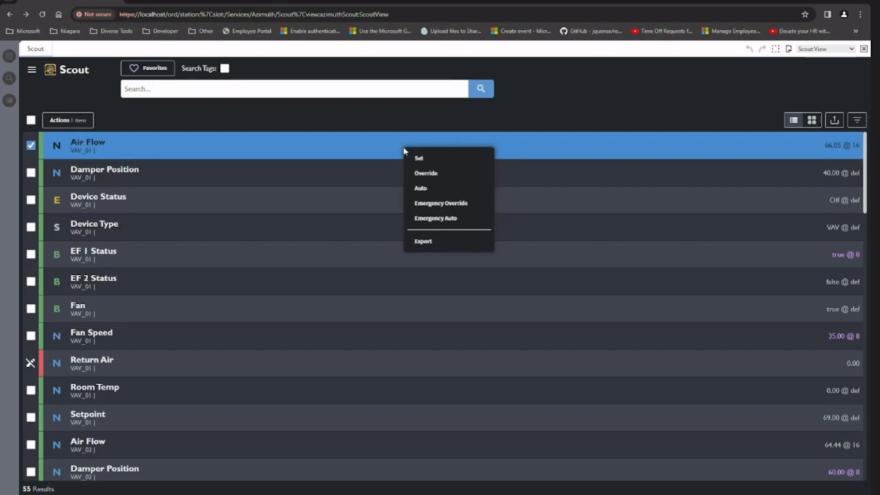
pyautogui.click(438, 242)
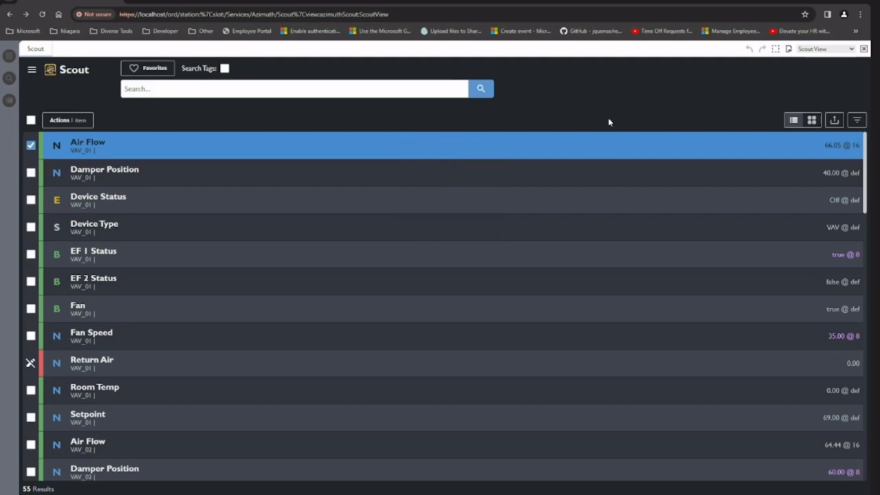
pyautogui.click(834, 122)
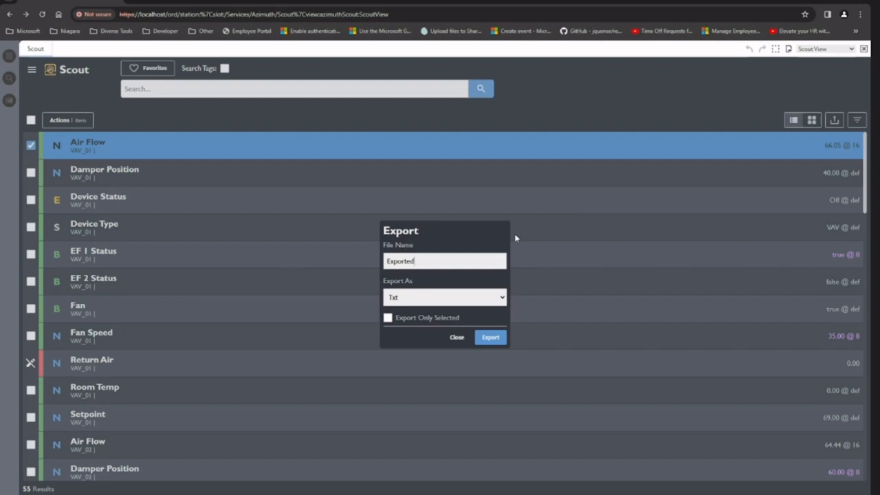
pyautogui.click(421, 301)
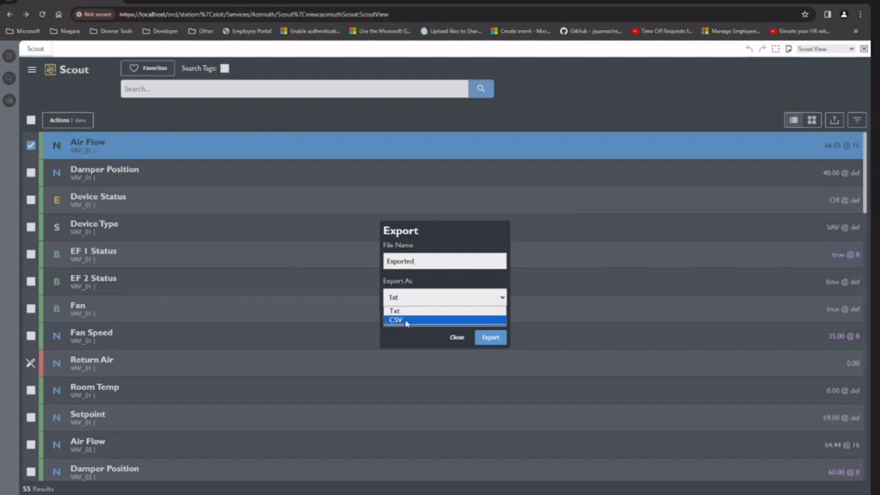
pyautogui.click(406, 321)
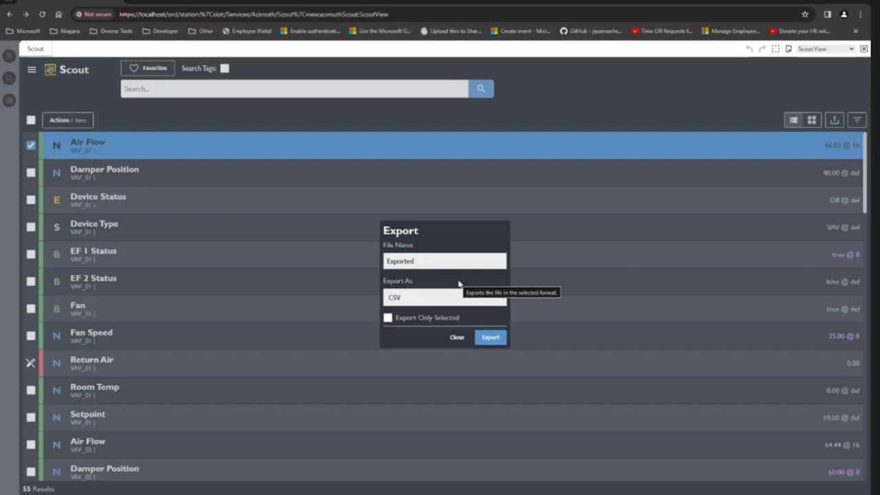
pyautogui.click(531, 265)
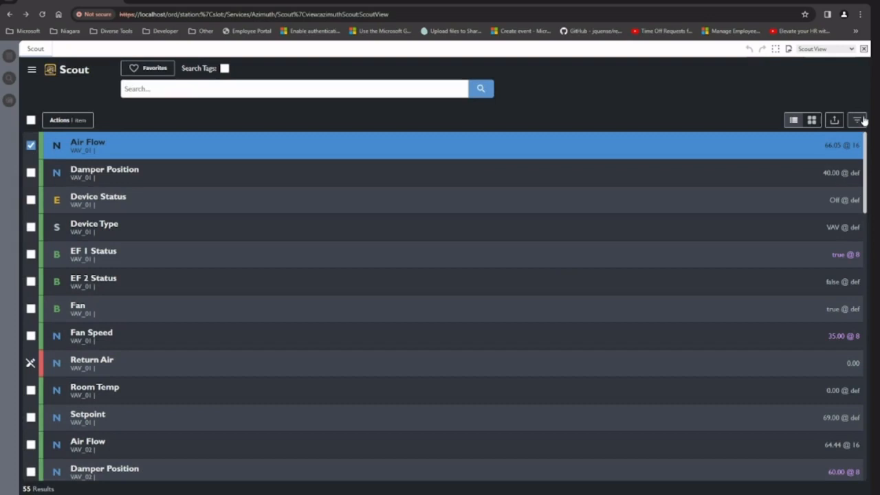
# Step: Check the Point Value filter options and filter the results to points whose name equals Air Flow
pyautogui.click(857, 120)
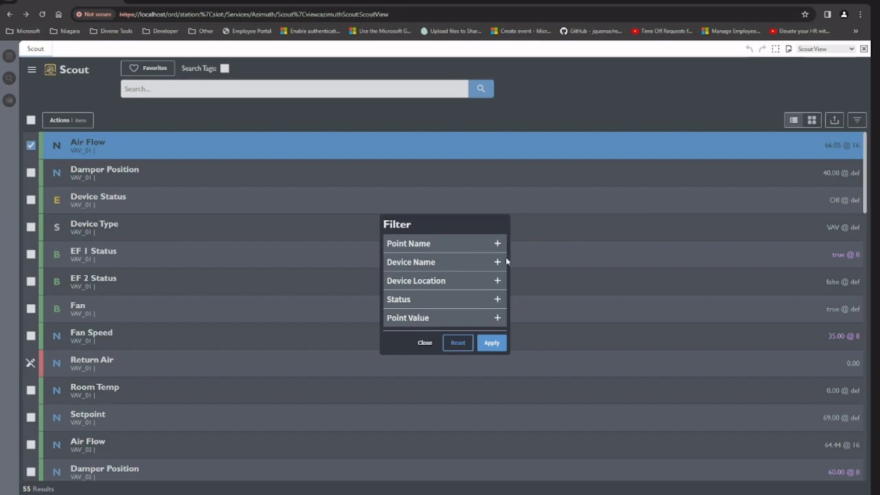
pyautogui.click(420, 319)
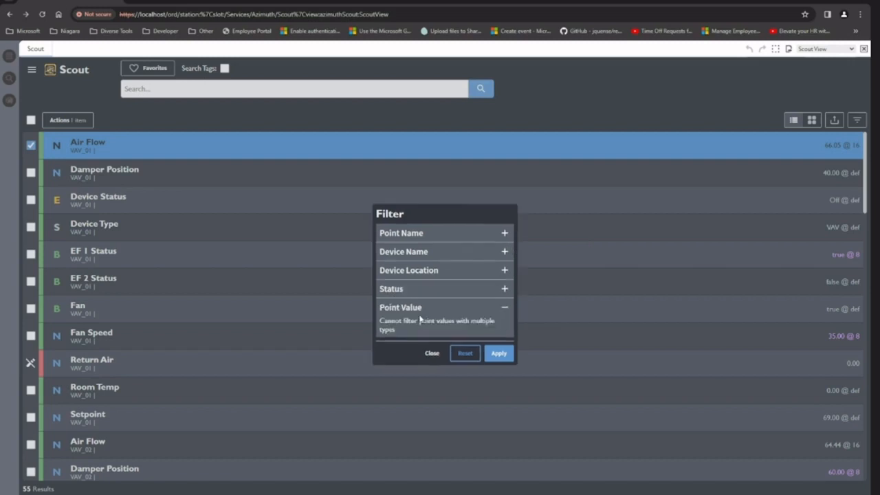
pyautogui.click(425, 236)
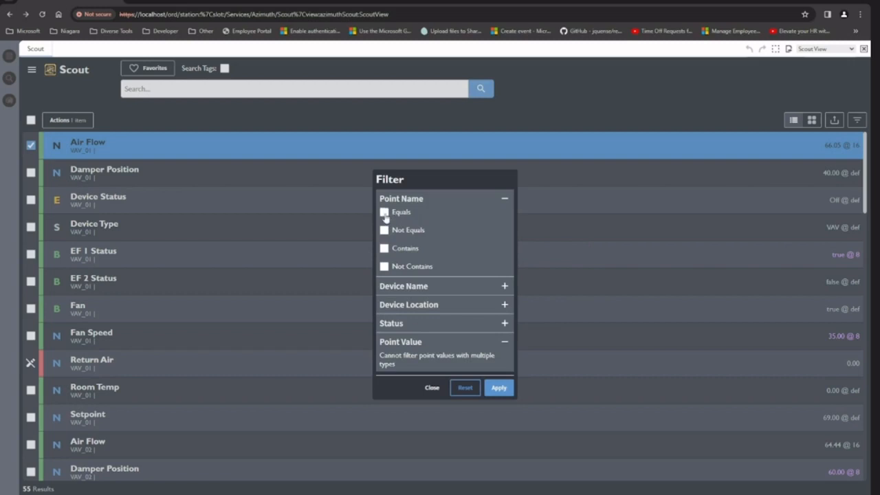
pyautogui.click(384, 211)
pyautogui.click(419, 220)
pyautogui.click(437, 241)
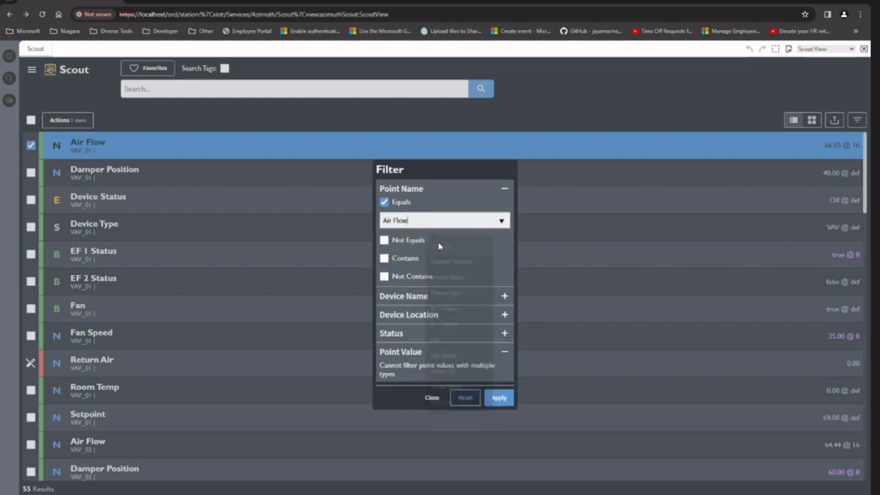
pyautogui.click(498, 398)
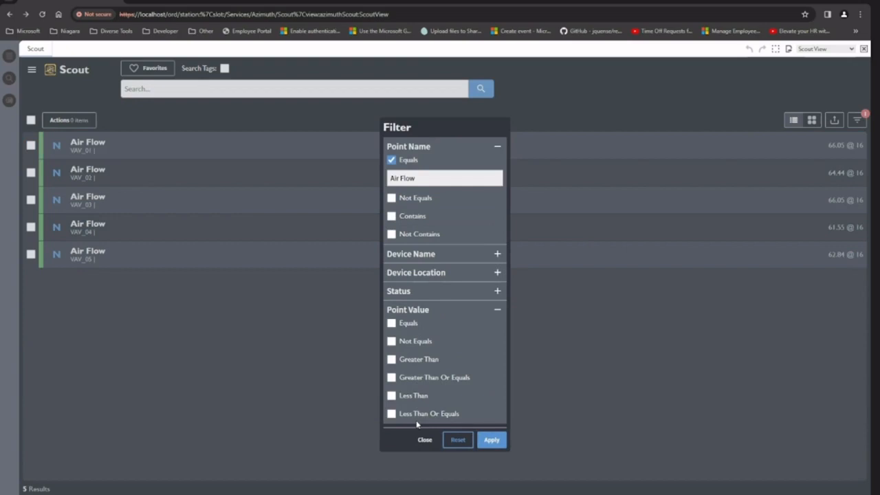
# Step: Narrow the Air Flow results further with a filter for point values equal to 61.55
pyautogui.click(392, 324)
pyautogui.click(421, 333)
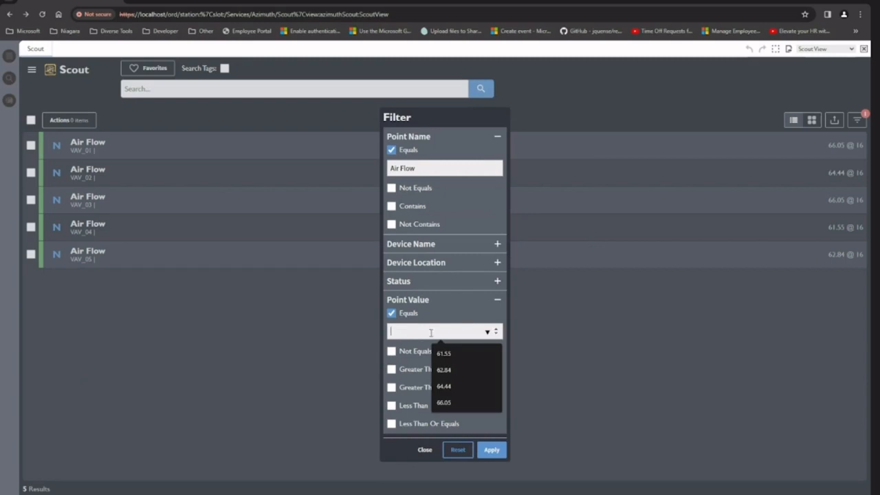
pyautogui.click(471, 359)
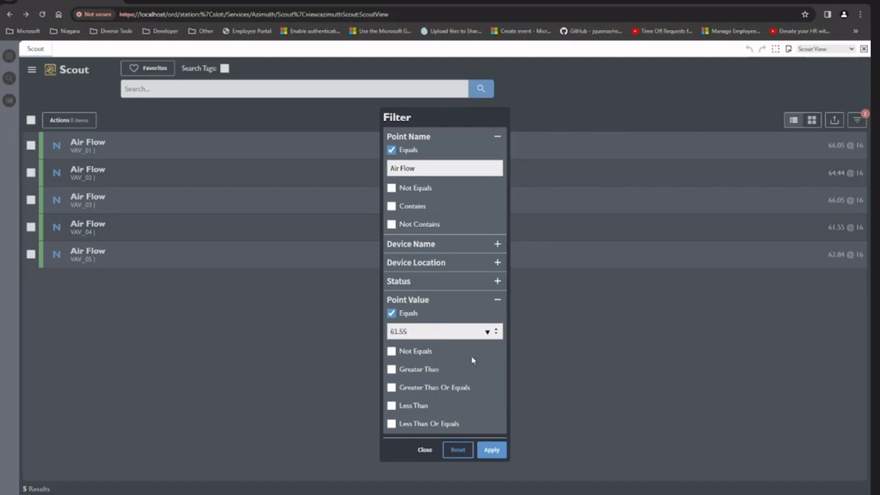
pyautogui.click(492, 450)
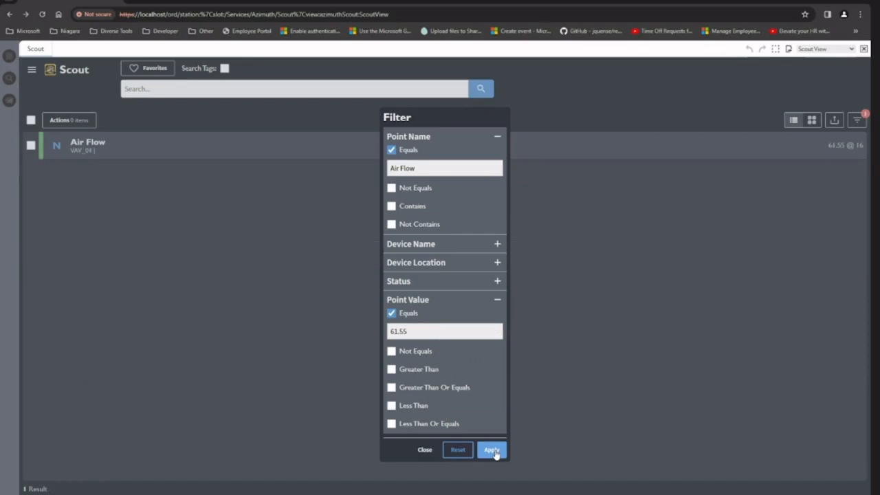
# Step: Reset all filters, close the filter options and show the results in the grid view by device
pyautogui.click(458, 450)
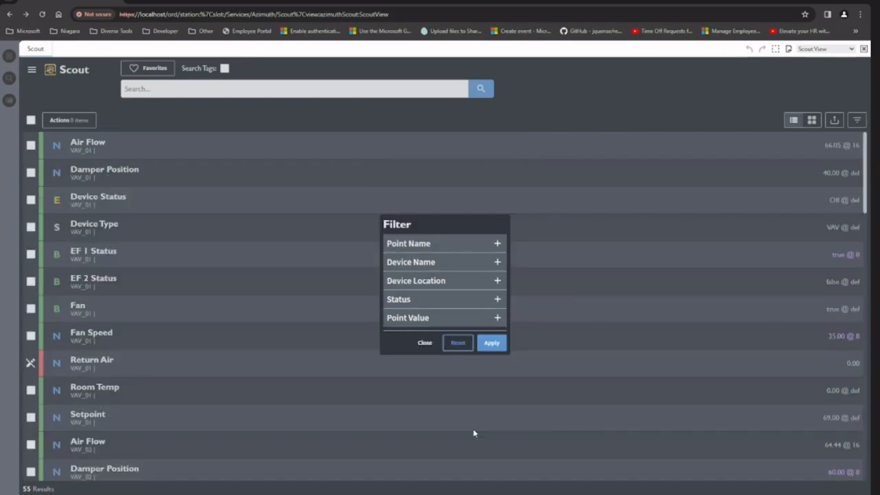
pyautogui.click(604, 281)
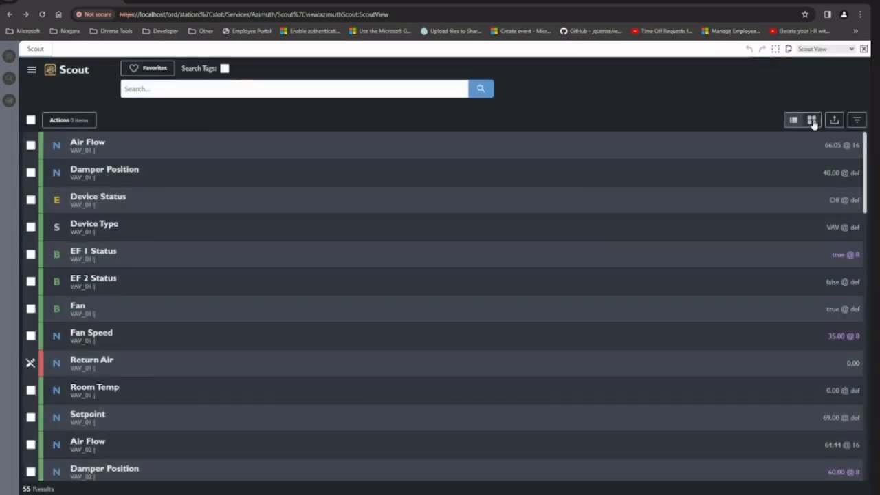
pyautogui.click(811, 120)
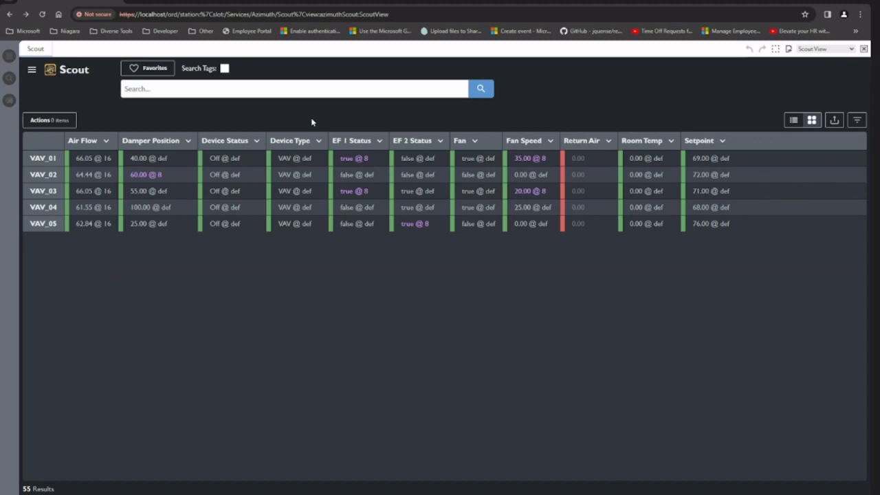
# Step: Sort the grid by Damper Position in ascending and descending order, and return the sorting to None
pyautogui.click(188, 141)
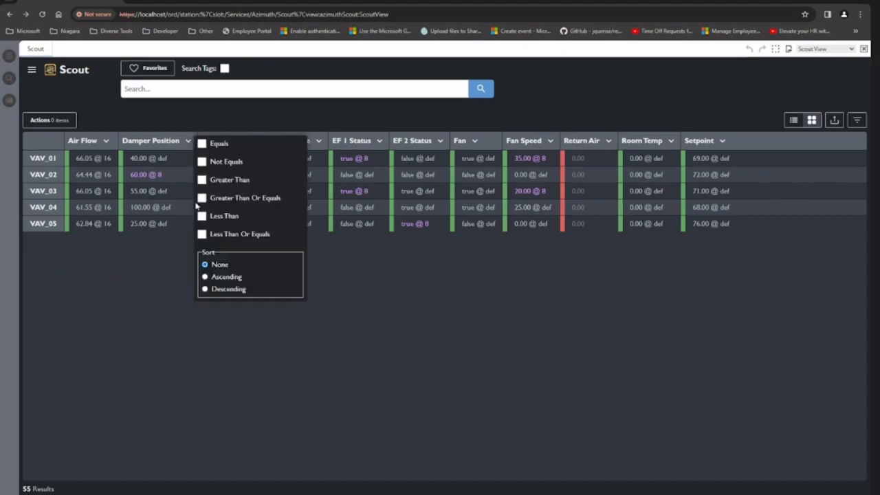
pyautogui.click(219, 277)
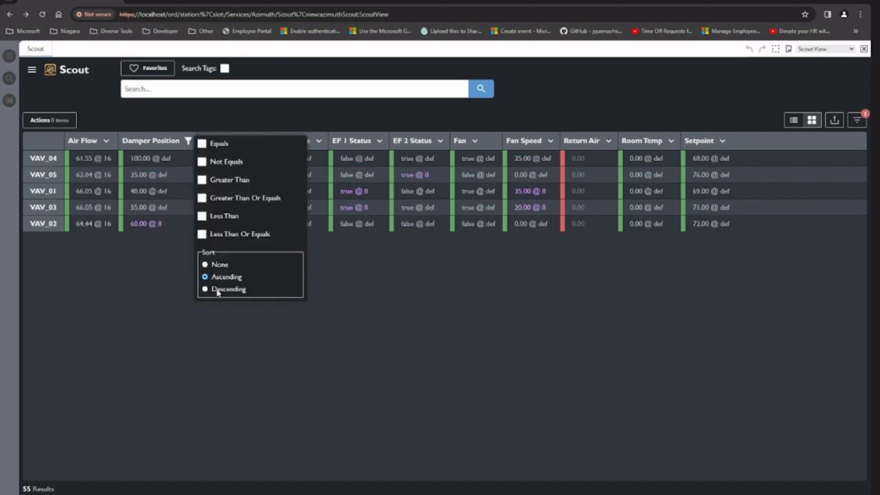
pyautogui.click(217, 289)
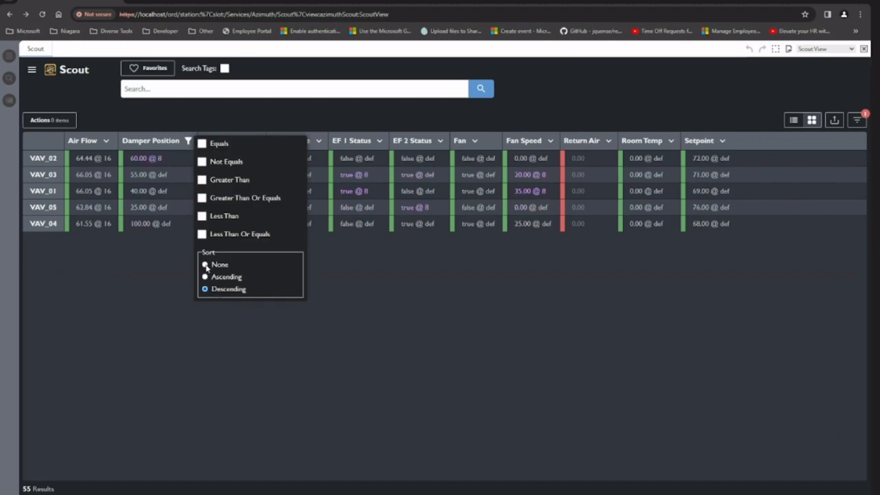
pyautogui.click(206, 265)
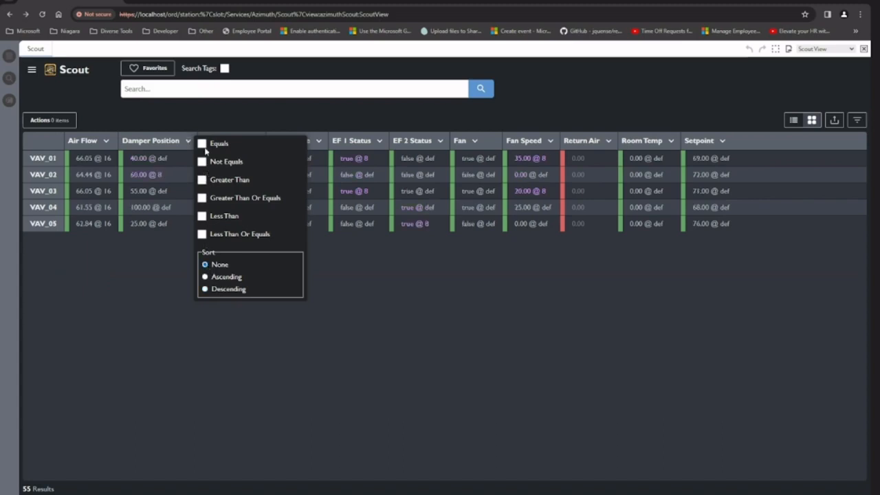
# Step: Filter the Damper Position column to values equal to 25.00, and remove that column filter again
pyautogui.click(202, 144)
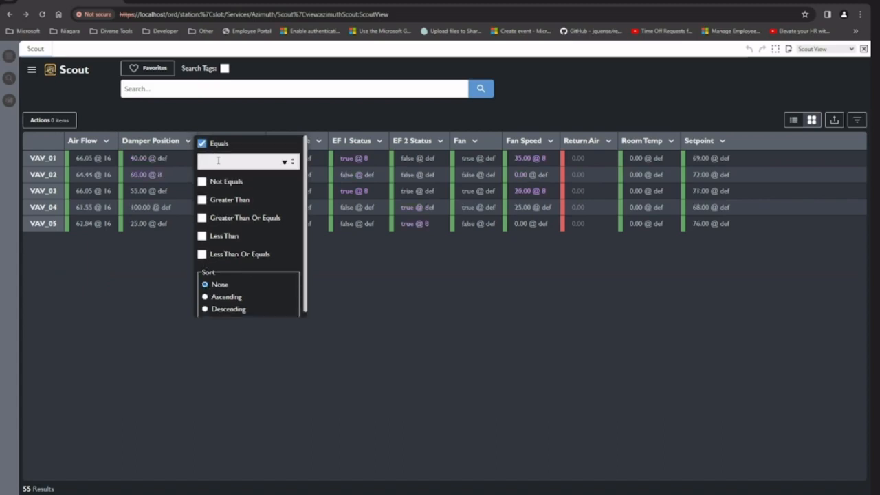
pyautogui.click(222, 160)
pyautogui.click(253, 200)
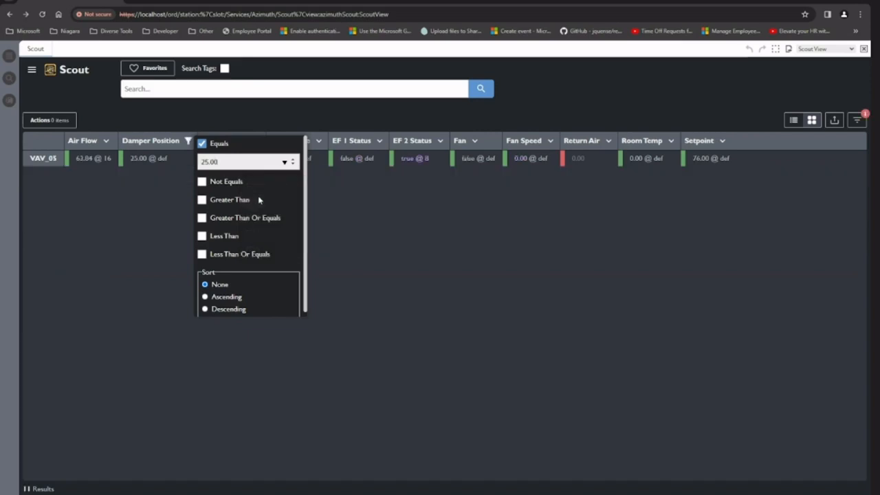
pyautogui.click(202, 143)
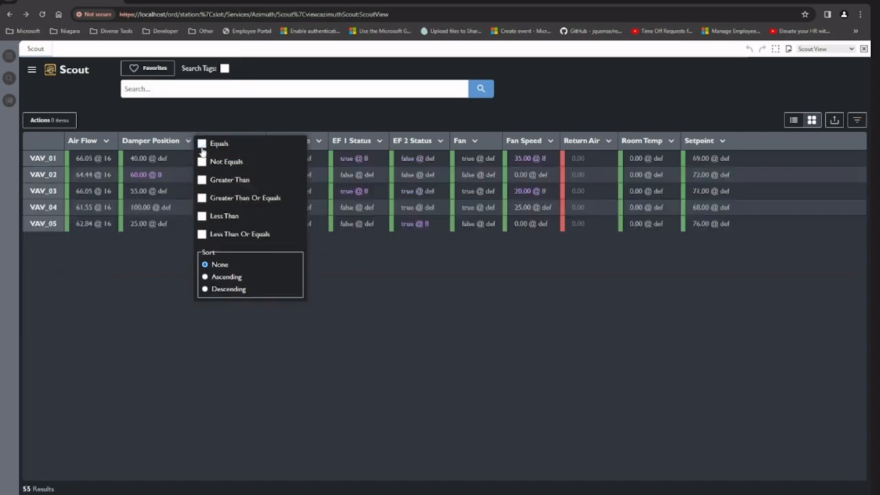
pyautogui.click(170, 252)
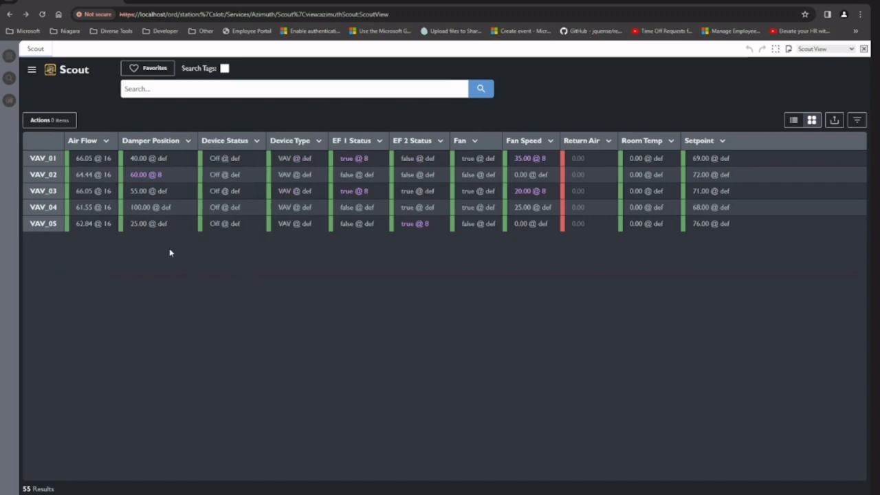
# Step: Search for air flow and damper points together with the query "air flow;damper"
pyautogui.click(174, 89)
pyautogui.write('air flow;damper')
pyautogui.press('Return')
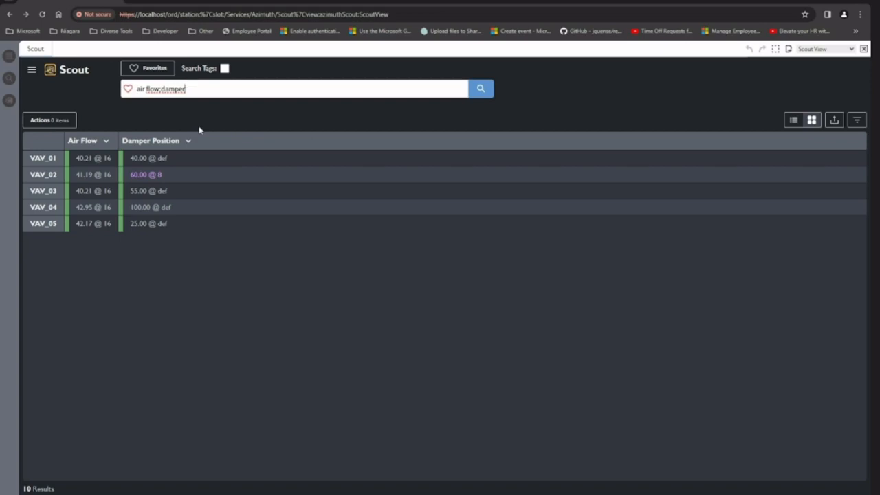
# Step: Select the Damper Position cells of VAV_01 through VAV_04, check their available actions, and reduce the selection to VAV_01 only
pyautogui.moveTo(167, 163); pyautogui.dragTo(171, 210)
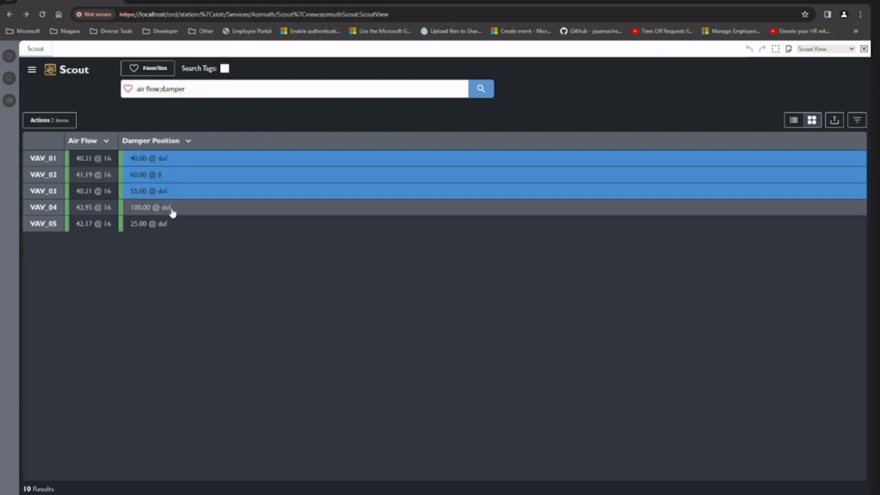
pyautogui.rightClick(171, 210)
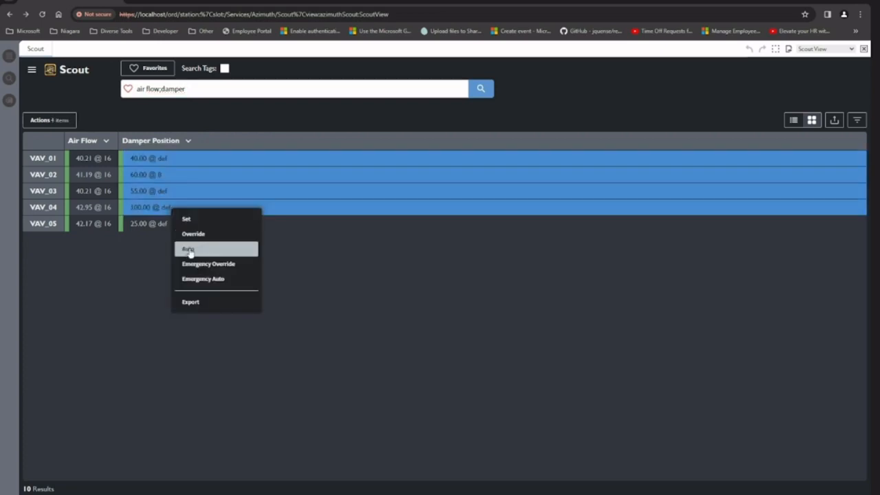
pyautogui.click(145, 254)
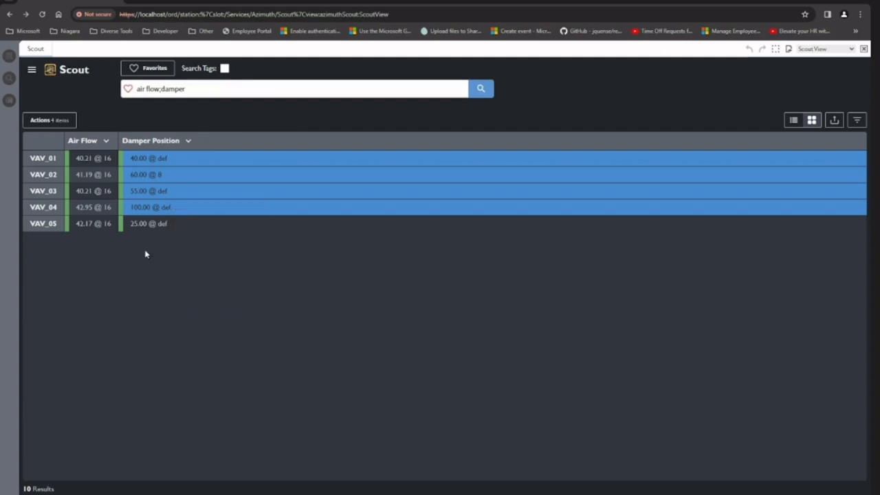
pyautogui.click(193, 165)
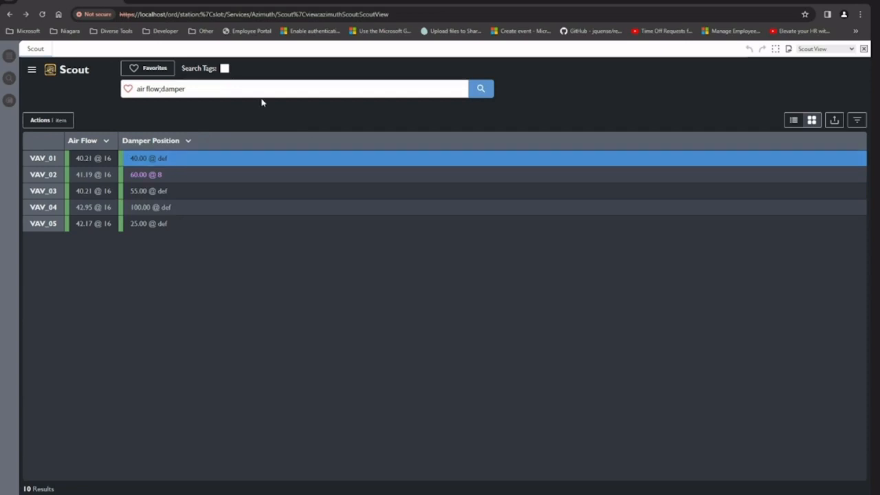
# Step: Turn on Subscribe To Points in the Scout settings and close the settings
pyautogui.click(32, 76)
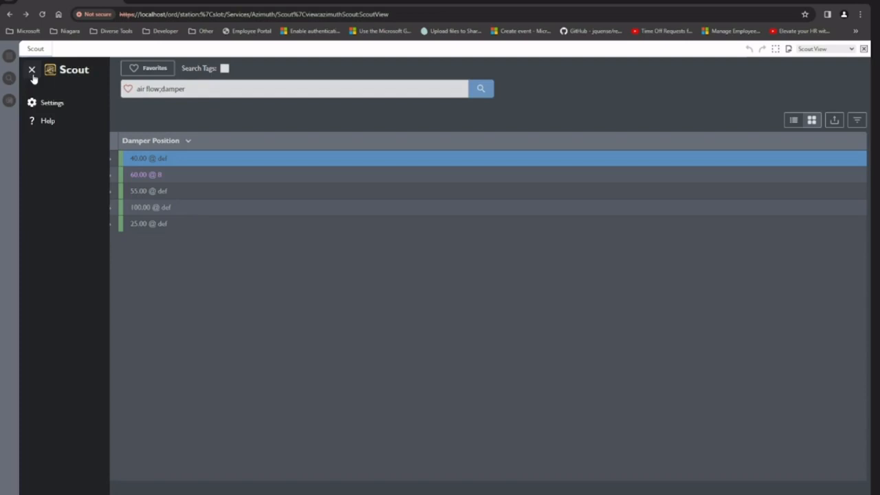
pyautogui.click(54, 104)
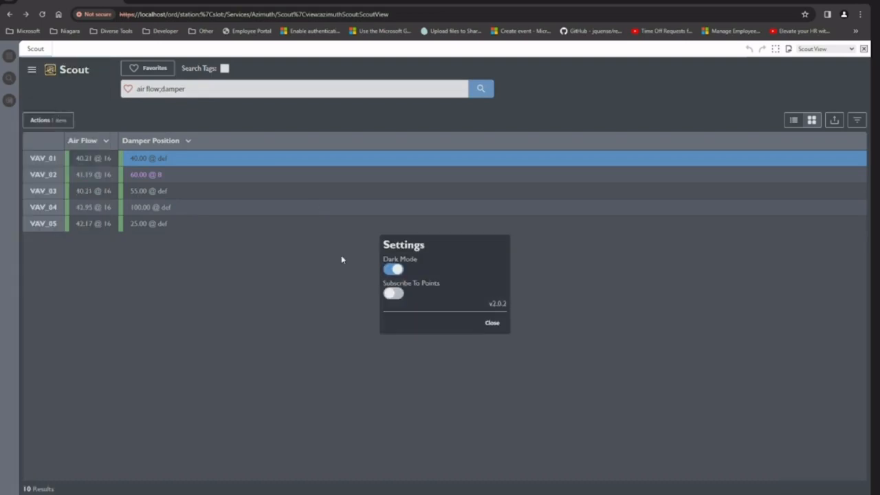
pyautogui.click(397, 296)
pyautogui.click(556, 281)
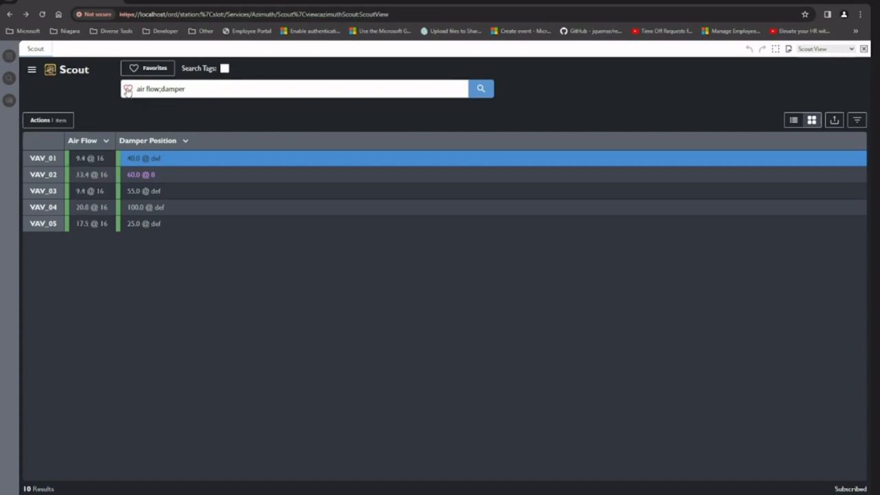
# Step: Check the saved favorites and open the Scout help on search syntax
pyautogui.click(160, 69)
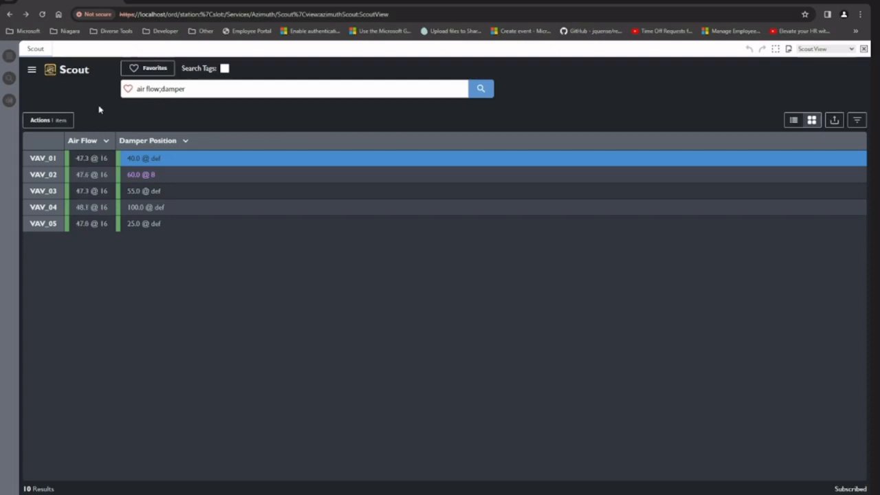
pyautogui.click(31, 70)
pyautogui.click(48, 121)
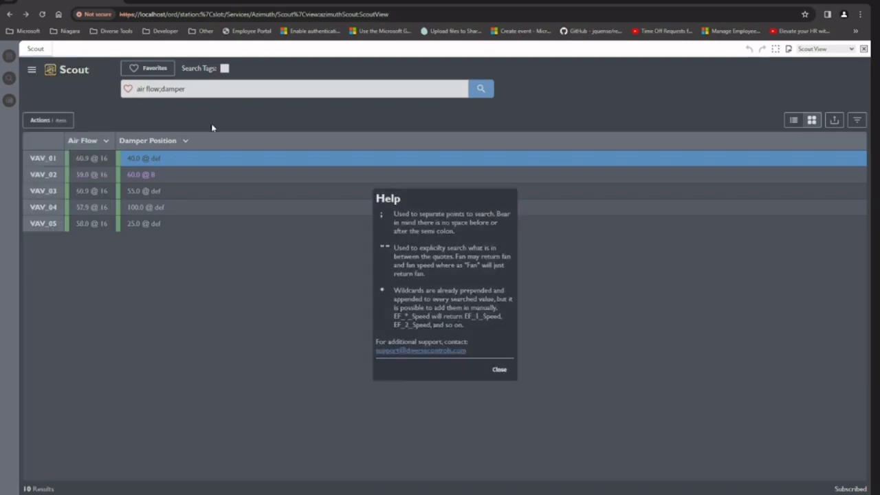